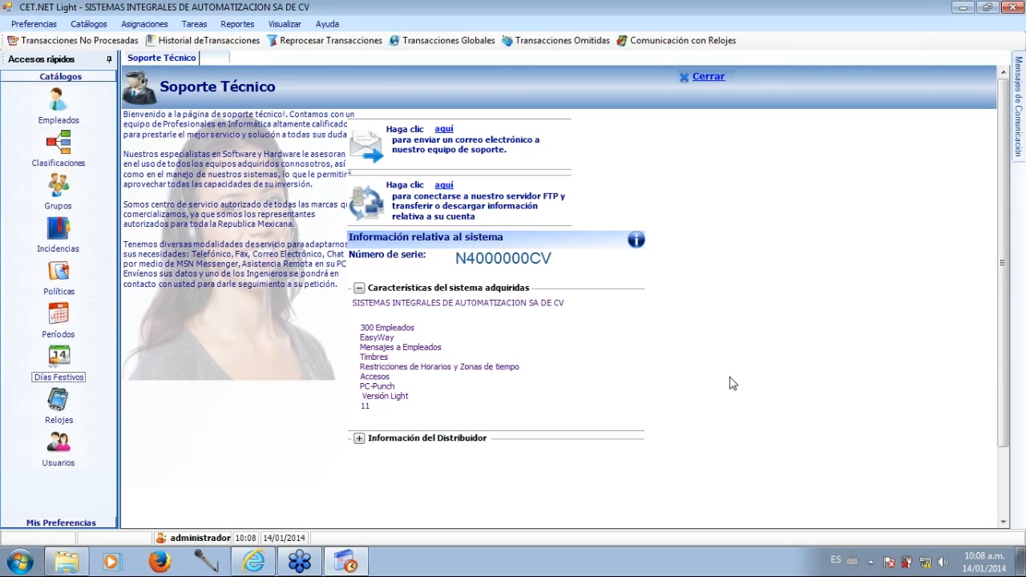
Open the Relojes catalog, move its window out of the way and start adding a new clock.
{"action": "left_click", "coordinate": [813, 32]}
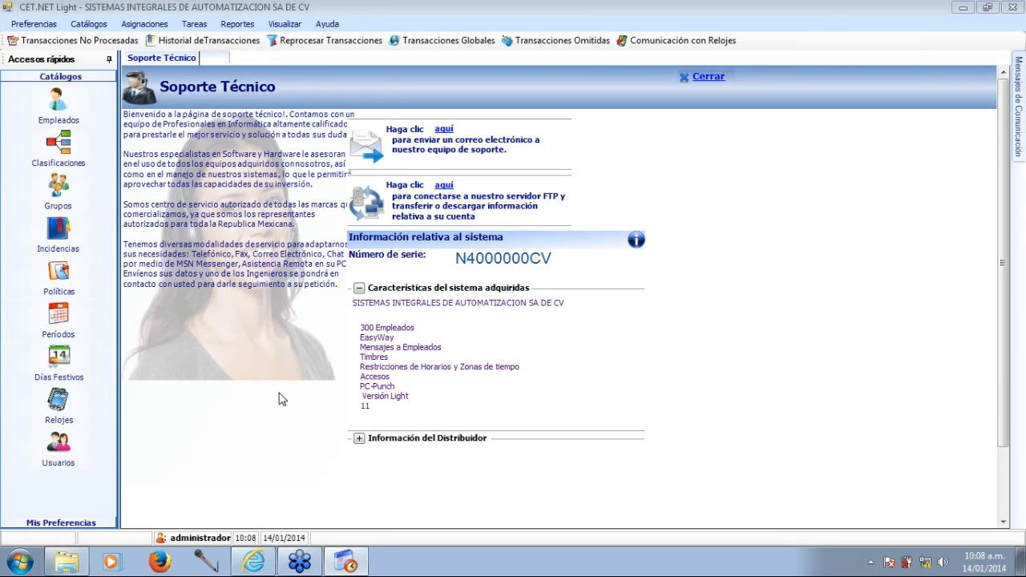
{"action": "left_click", "coordinate": [58, 401]}
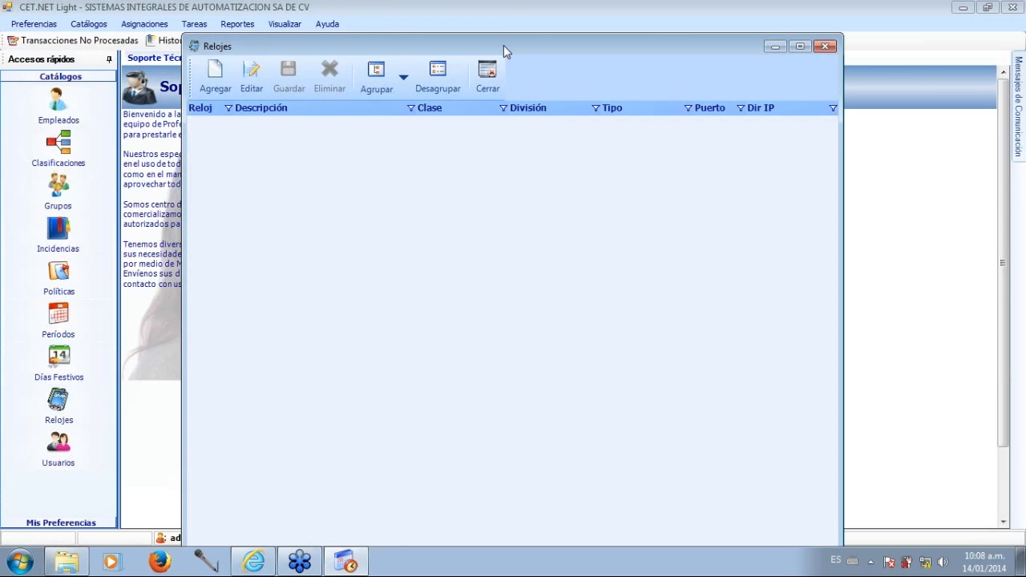
{"action": "left_click_drag", "start_coordinate": [496, 51], "coordinate": [462, 43]}
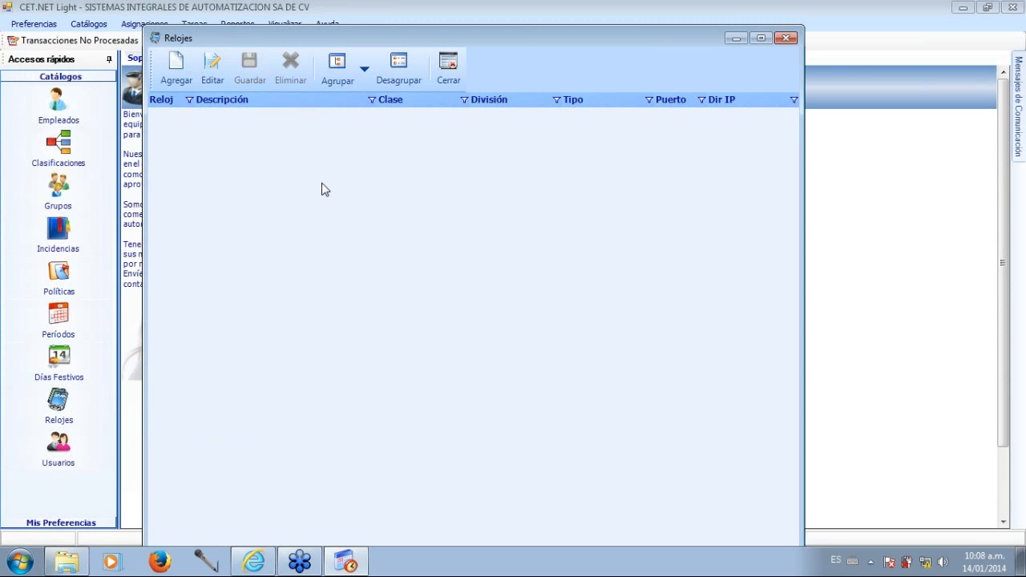
{"action": "left_click_drag", "start_coordinate": [336, 38], "coordinate": [327, 30]}
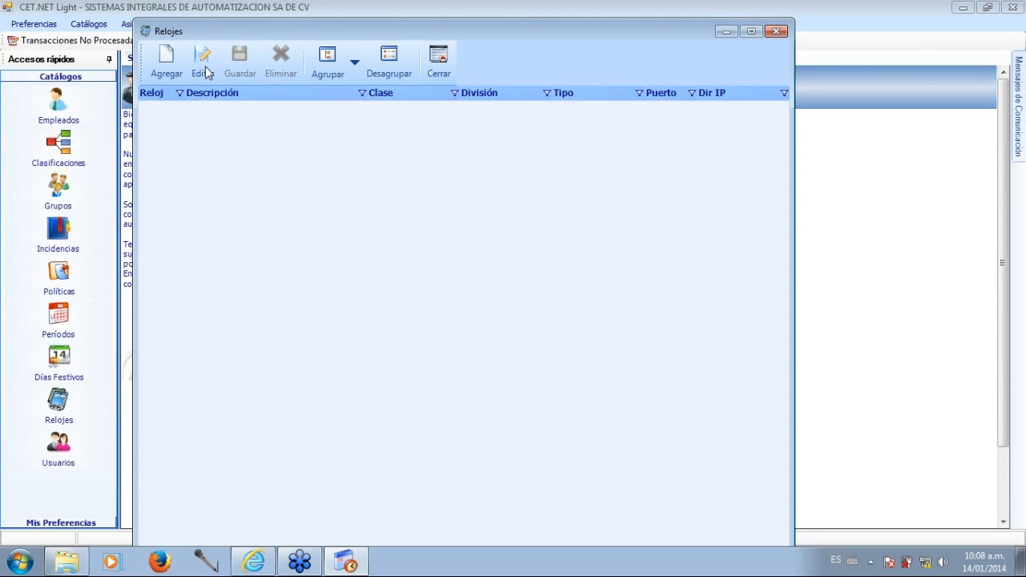
{"action": "left_click", "coordinate": [156, 72]}
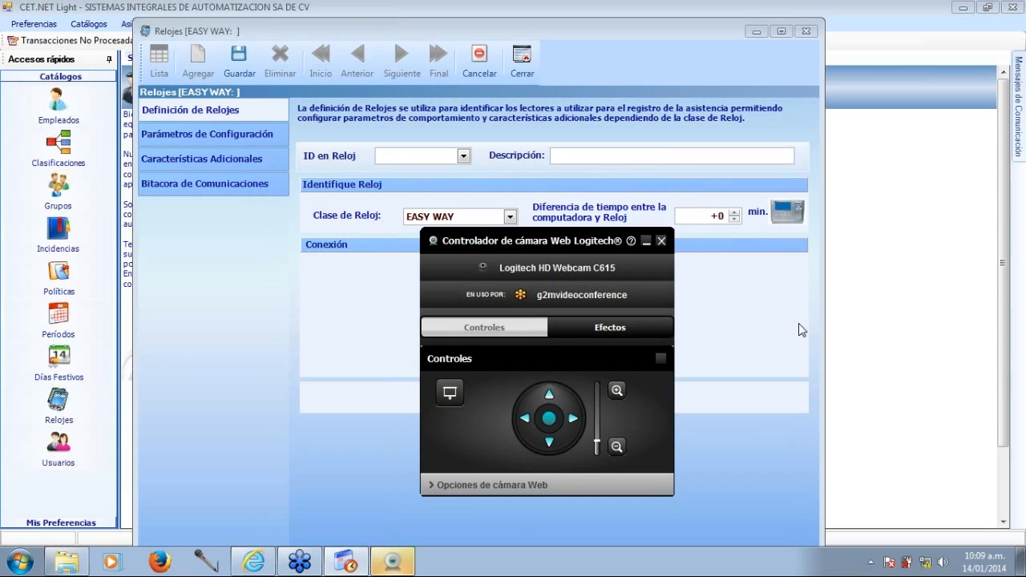
Adjust the zoom in the Logitech webcam controller and accept the GoToWebinar webcam preferences.
{"action": "left_click", "coordinate": [617, 448]}
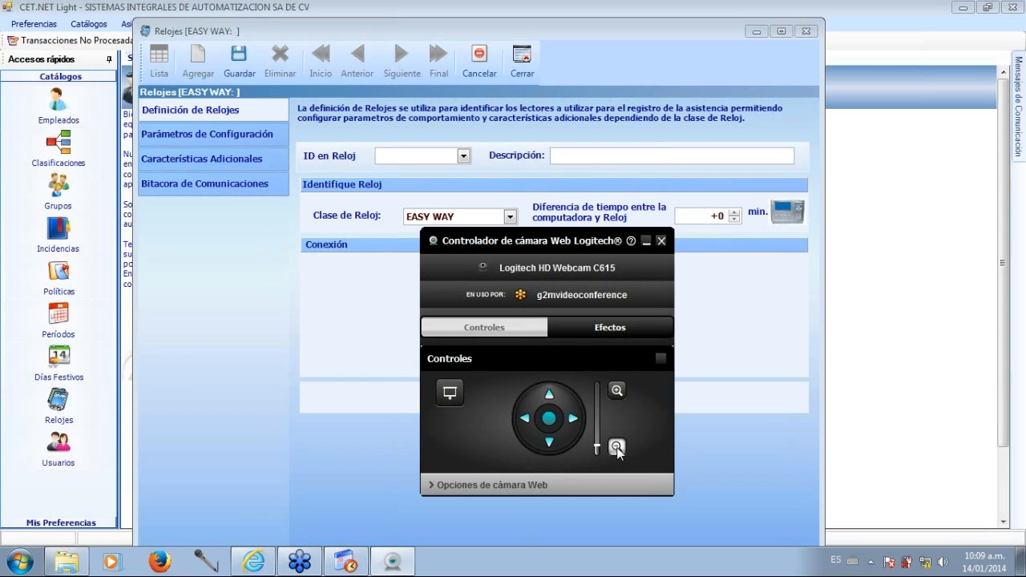
{"action": "left_click", "coordinate": [617, 391]}
{"action": "left_click", "coordinate": [618, 391]}
{"action": "left_click", "coordinate": [616, 447]}
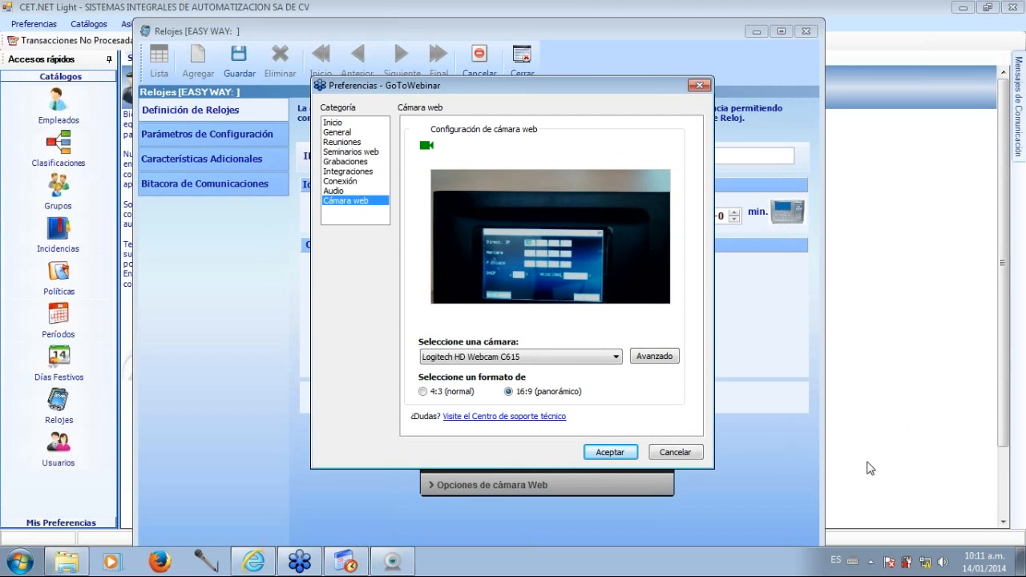
{"action": "left_click", "coordinate": [609, 453]}
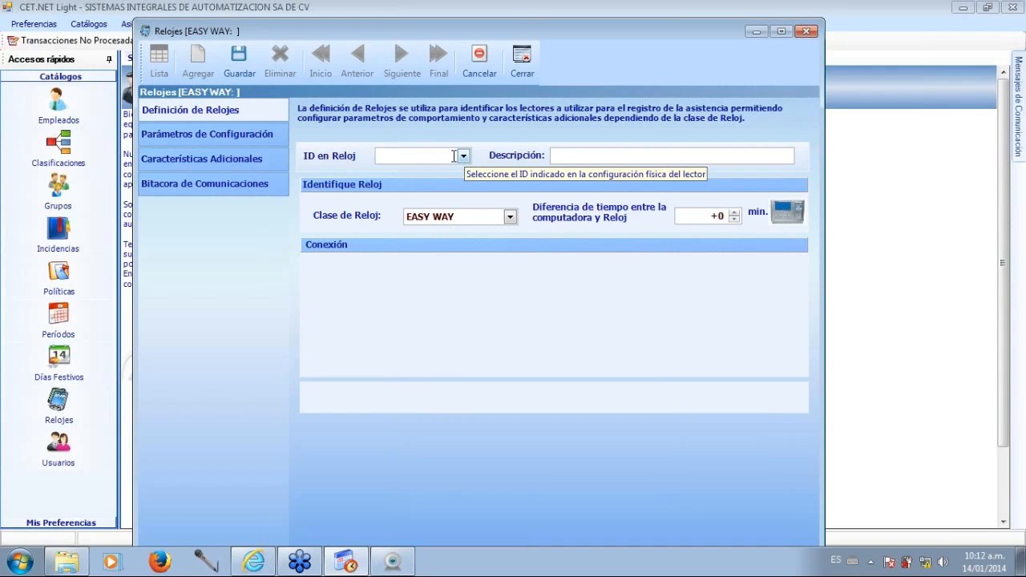
Set the new clock's ID en Reloj to 1 and its description to "cronostation".
{"action": "type", "text": "1"}
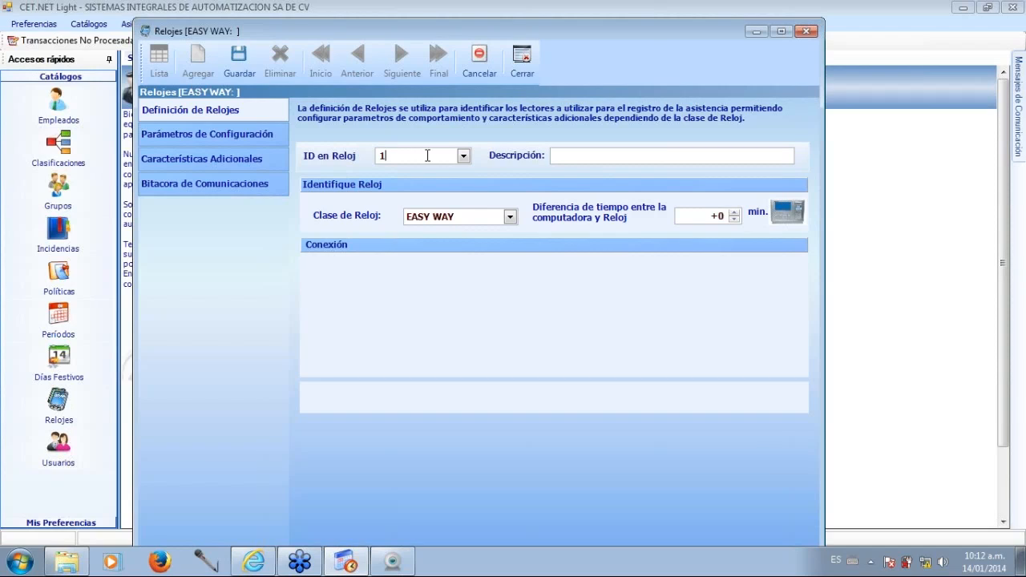
{"action": "left_click", "coordinate": [422, 155]}
{"action": "left_click", "coordinate": [589, 158]}
{"action": "type", "text": "cronostation"}
Set the Clase de Reloj of the new clock to CRONOSTATION.
{"action": "left_click", "coordinate": [510, 217]}
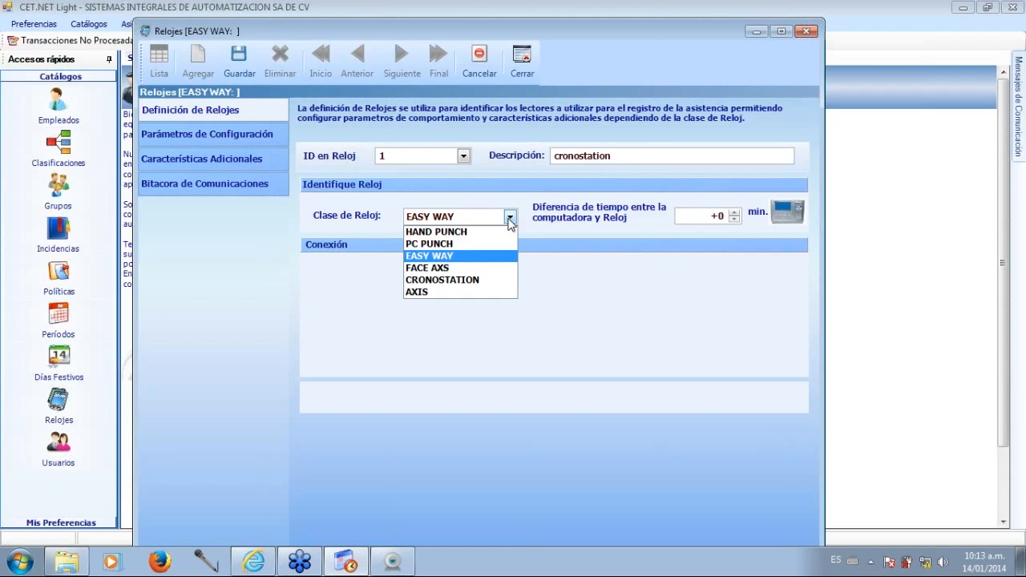
{"action": "left_click", "coordinate": [510, 217]}
{"action": "left_click", "coordinate": [509, 217]}
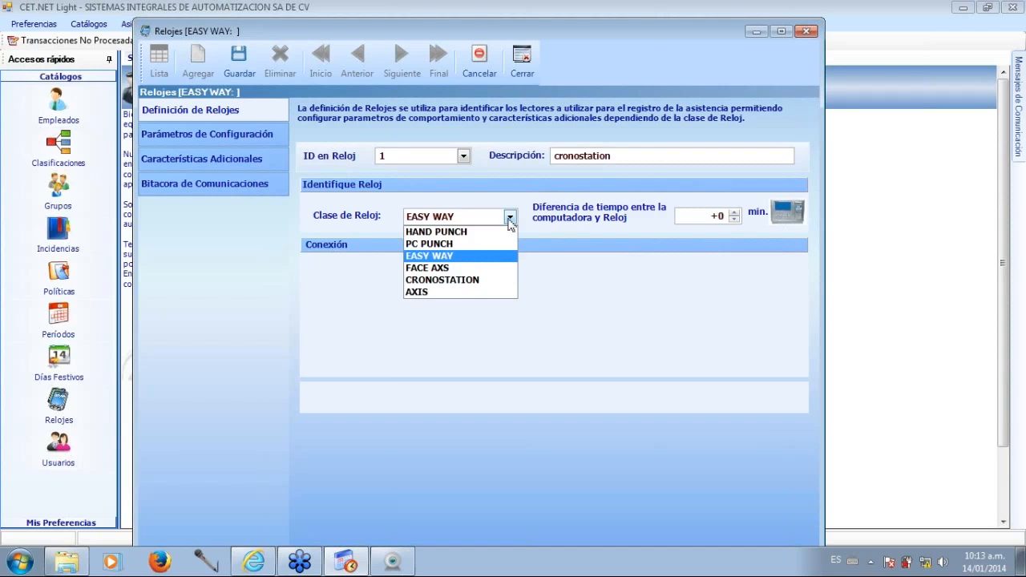
{"action": "left_click", "coordinate": [466, 282]}
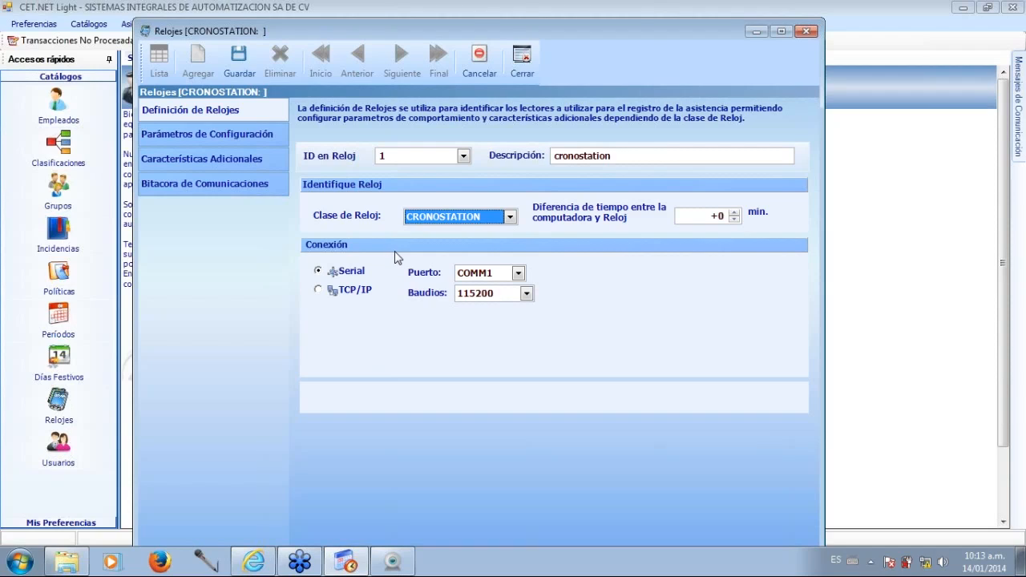
Set the clock's connection to TCP/IP with address 192.168.0.201 and save the record.
{"action": "left_click", "coordinate": [318, 289]}
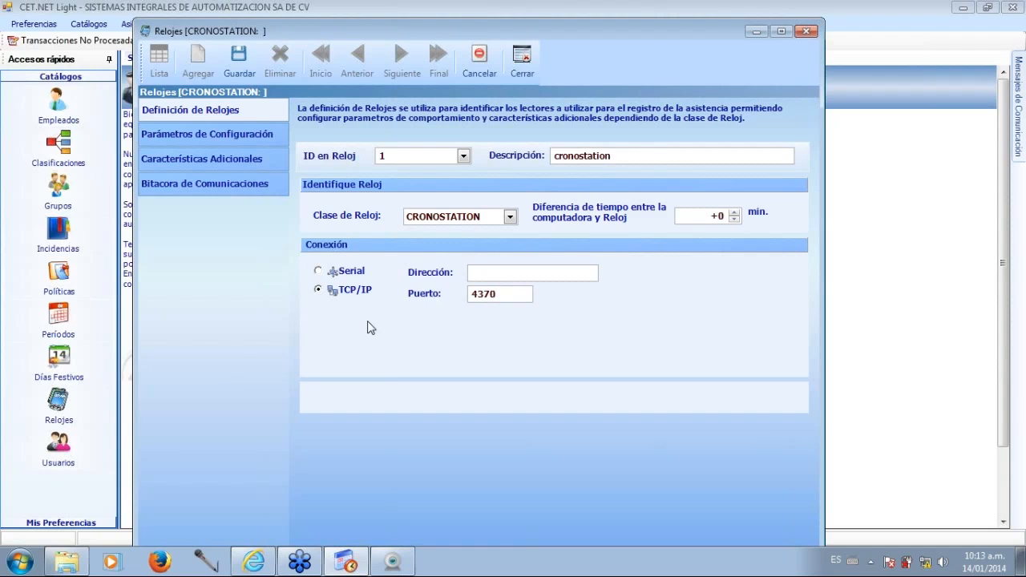
{"action": "left_click", "coordinate": [490, 272]}
{"action": "type", "text": "192.168.0.201"}
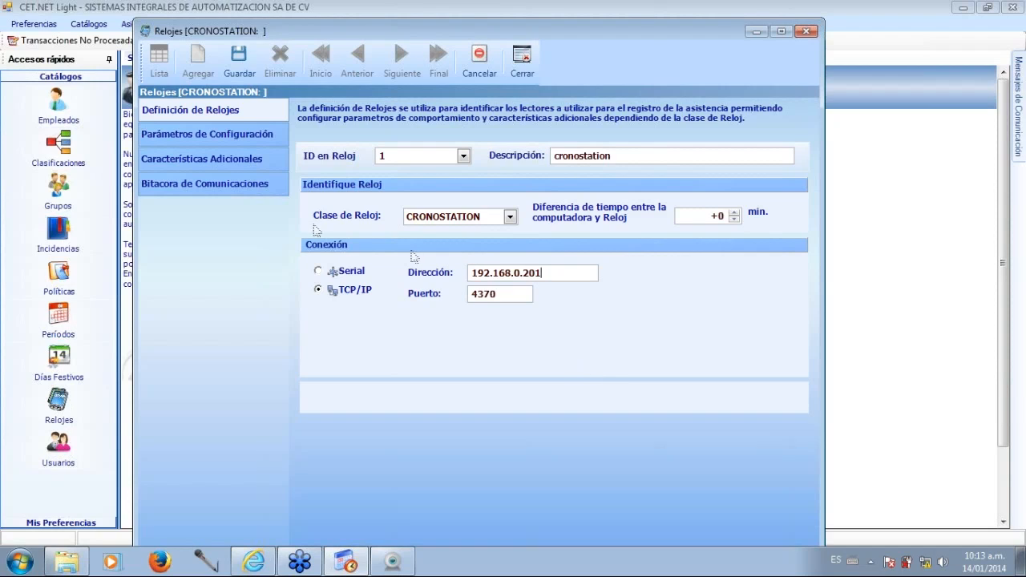
{"action": "left_click", "coordinate": [239, 70]}
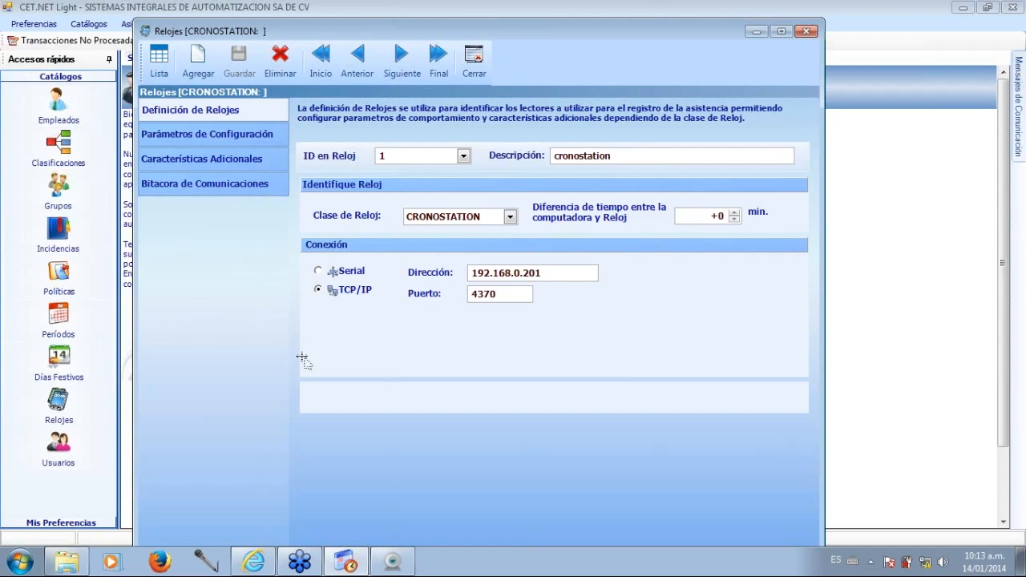
In the clock's configuration parameters, set the Modelo to CronoStation F-M, expand Funciones for review and save.
{"action": "left_click", "coordinate": [282, 141]}
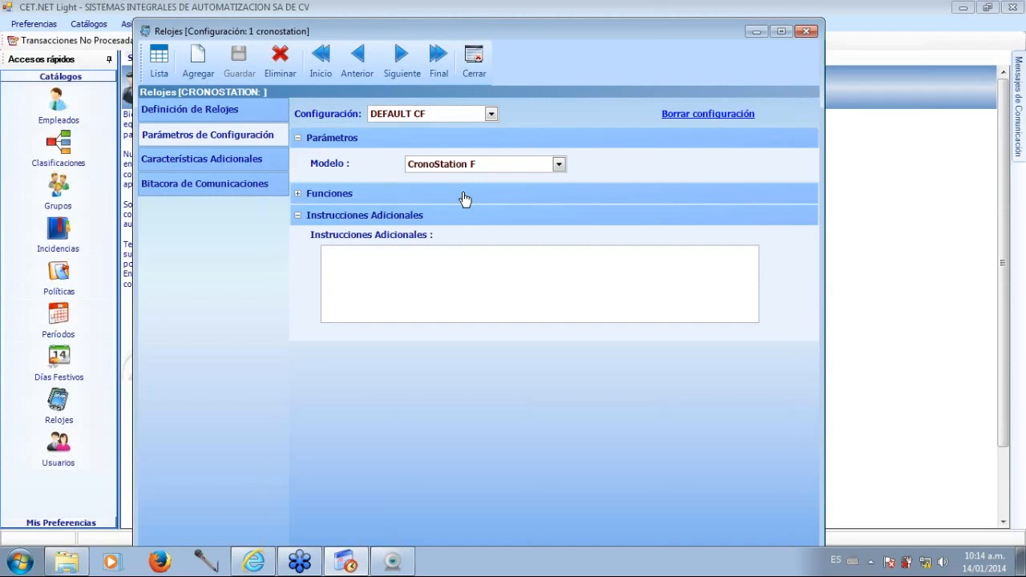
{"action": "left_click", "coordinate": [559, 166]}
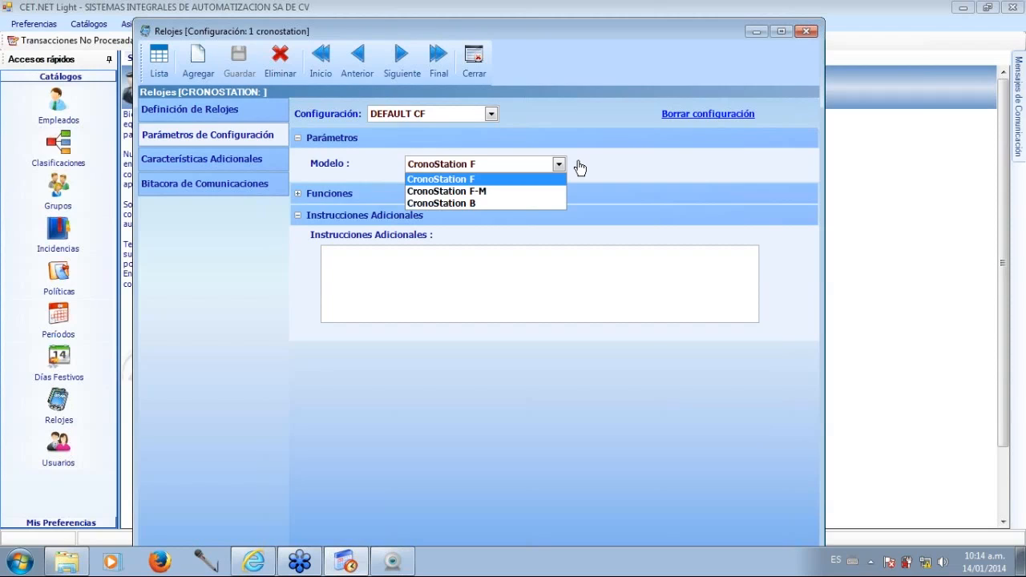
{"action": "left_click", "coordinate": [561, 164]}
{"action": "left_click", "coordinate": [560, 164]}
{"action": "left_click", "coordinate": [497, 192]}
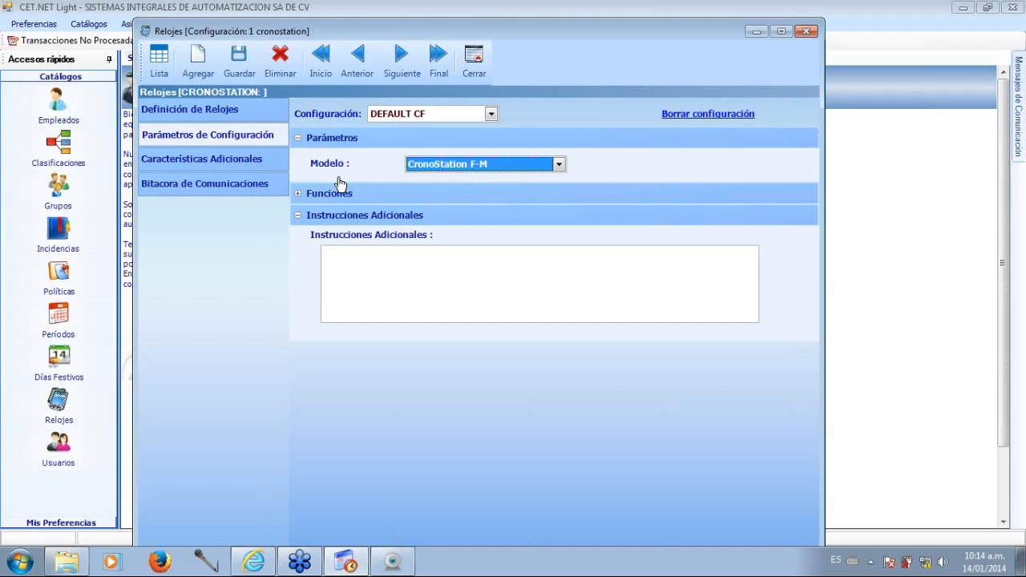
{"action": "left_click", "coordinate": [298, 194]}
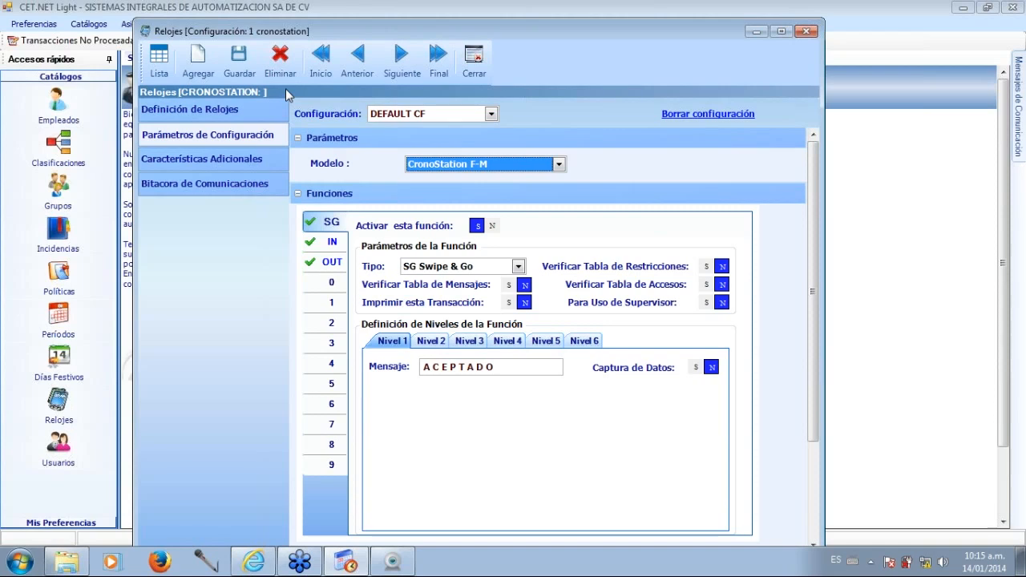
{"action": "left_click", "coordinate": [242, 66]}
Review the clock's additional characteristics, communications log and definition, and close the Relojes window.
{"action": "left_click", "coordinate": [220, 165]}
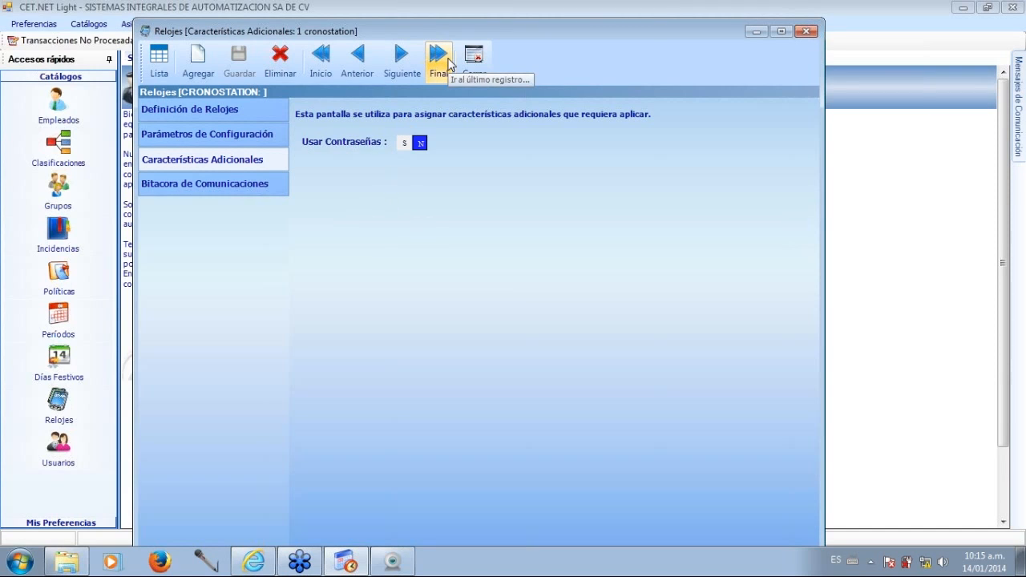
{"action": "left_click_drag", "start_coordinate": [447, 35], "coordinate": [433, 31]}
{"action": "left_click", "coordinate": [185, 181]}
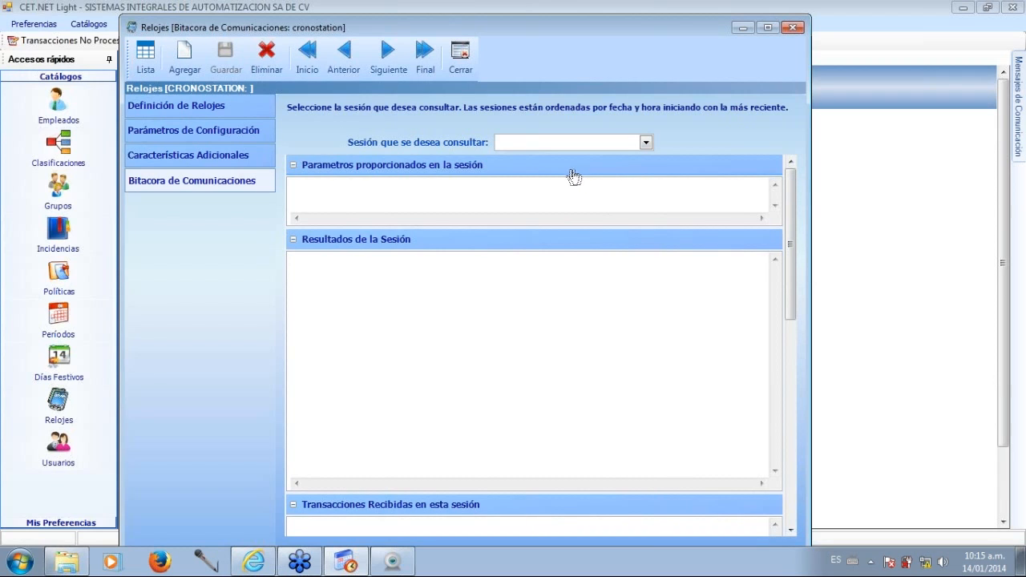
{"action": "left_click", "coordinate": [646, 142]}
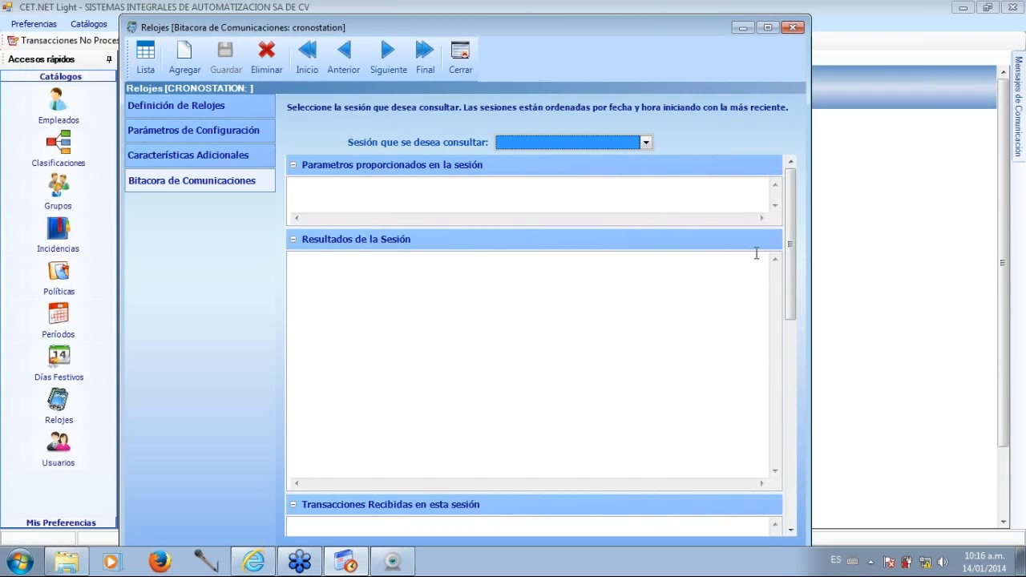
{"action": "left_click", "coordinate": [511, 278]}
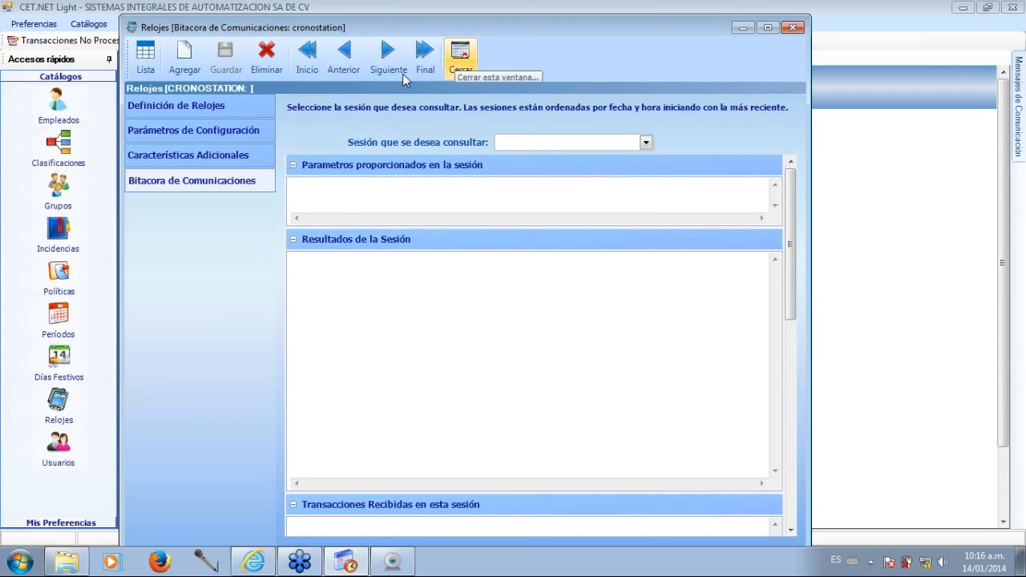
{"action": "left_click", "coordinate": [200, 107]}
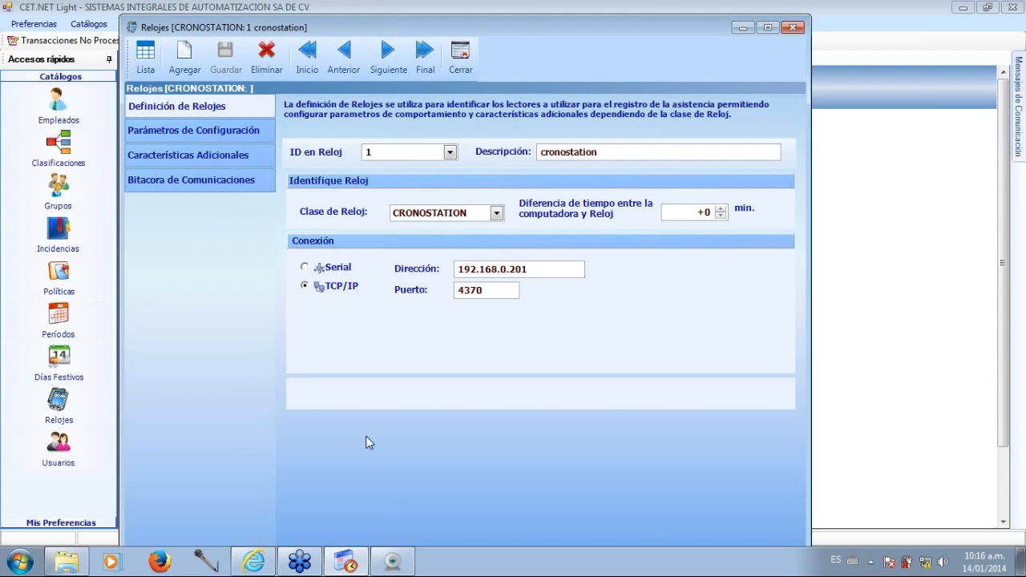
{"action": "left_click", "coordinate": [462, 57]}
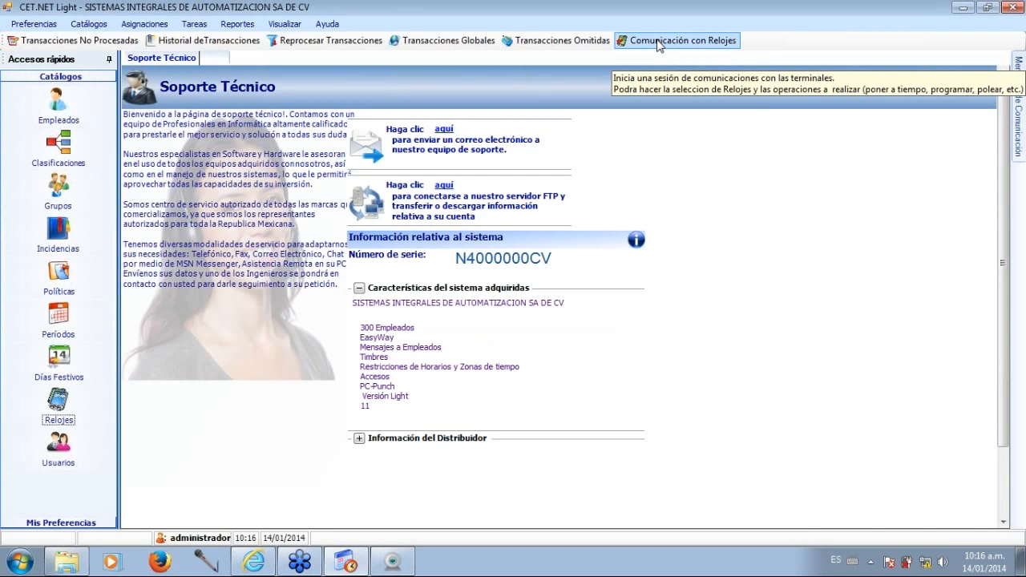
Open the Comunicación con Relojes window and deselect the Poner a tiempo Reloj action.
{"action": "left_click", "coordinate": [656, 40]}
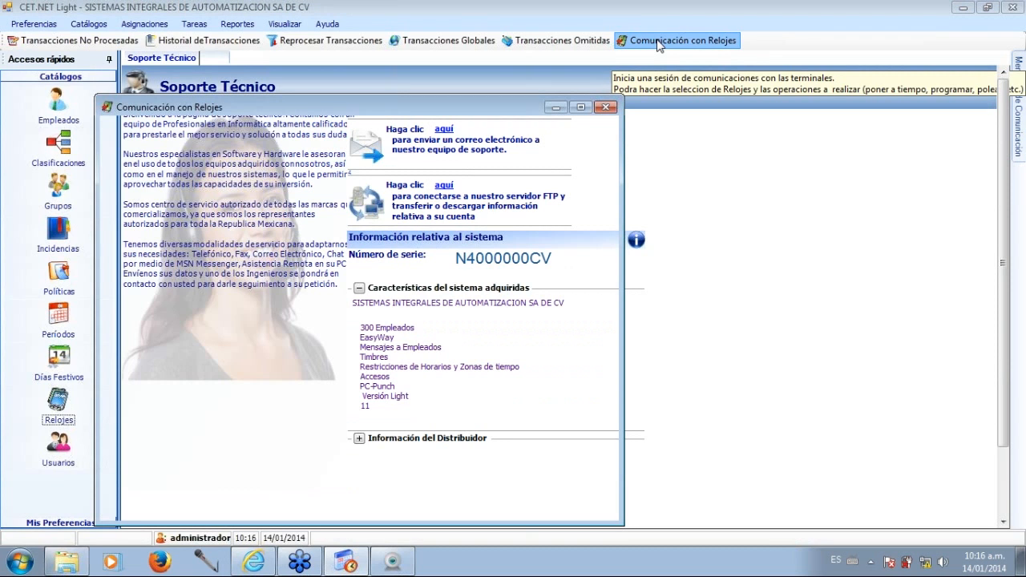
{"action": "left_click_drag", "start_coordinate": [422, 107], "coordinate": [488, 89]}
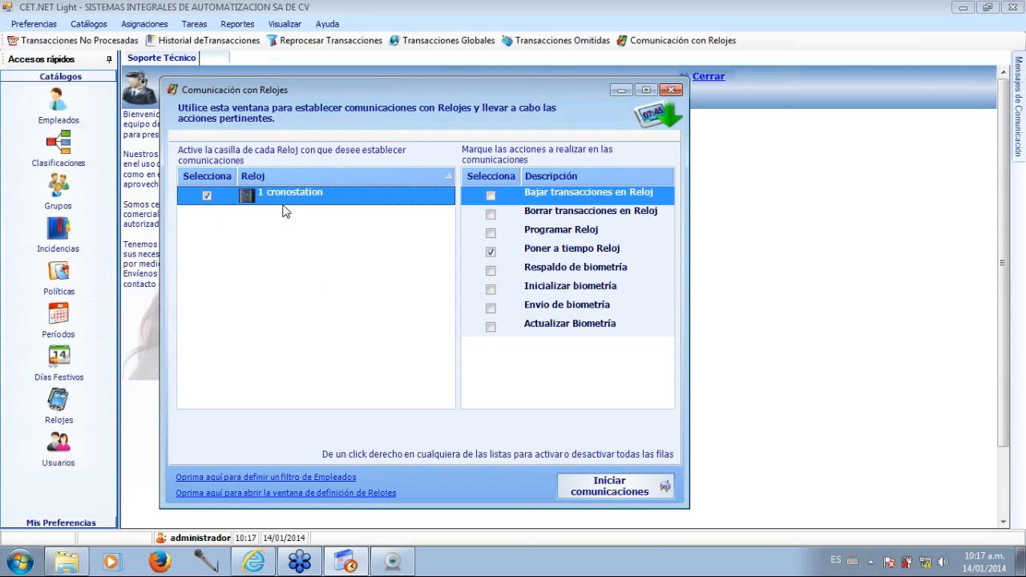
{"action": "left_click", "coordinate": [490, 251]}
{"action": "left_click", "coordinate": [491, 251]}
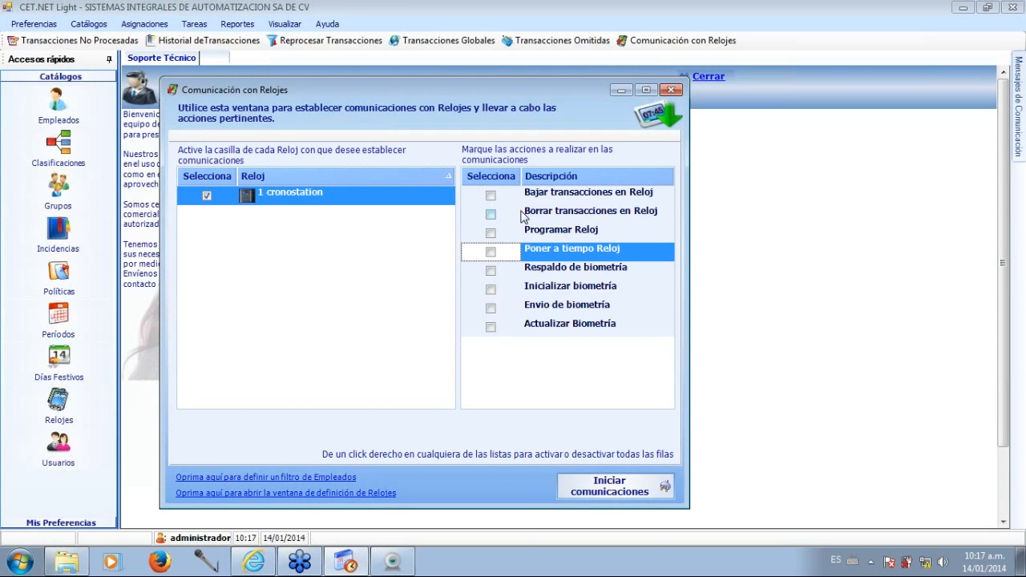
Try out the Bajar transacciones en Reloj and Borrar transacciones en Reloj actions for the cronostation clock and clear both again.
{"action": "left_click", "coordinate": [490, 196]}
{"action": "left_click", "coordinate": [490, 214]}
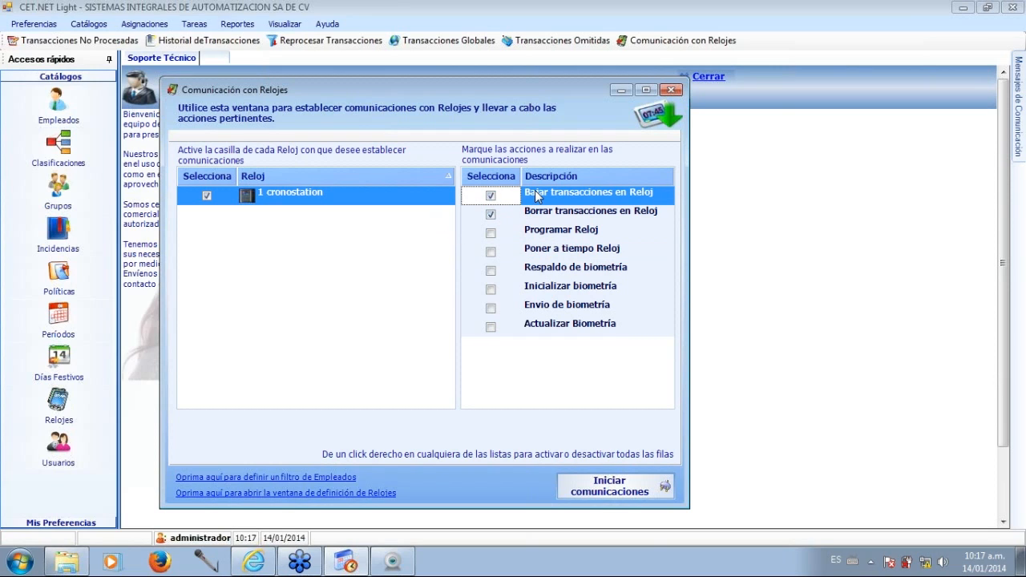
{"action": "left_click", "coordinate": [492, 197]}
{"action": "left_click", "coordinate": [491, 197]}
{"action": "left_click", "coordinate": [490, 215]}
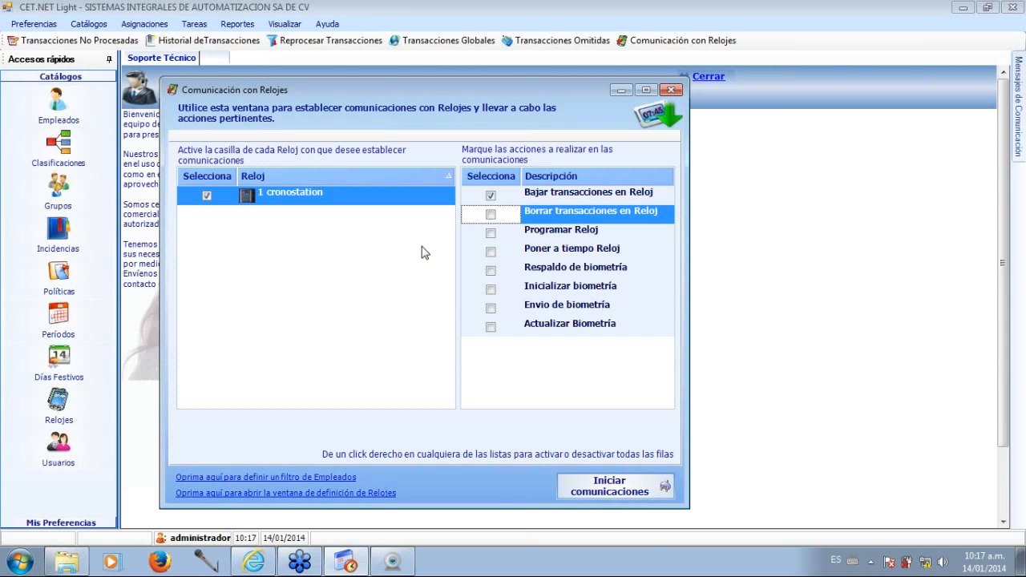
{"action": "left_click", "coordinate": [487, 217]}
{"action": "left_click", "coordinate": [491, 197]}
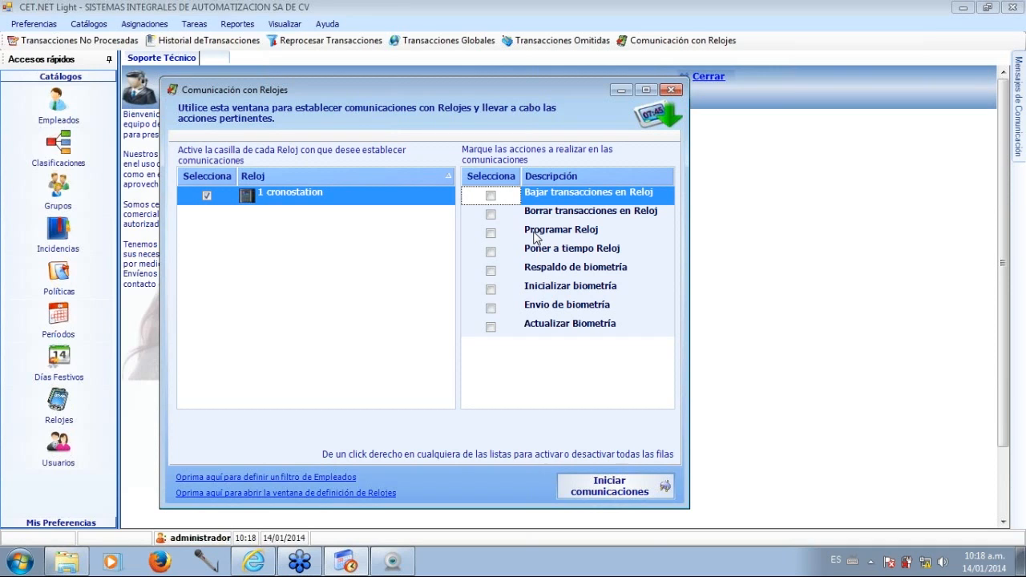
Try out the Poner a tiempo Reloj, Respaldo de biometría and Envio de biometría actions and clear them again.
{"action": "left_click", "coordinate": [492, 252]}
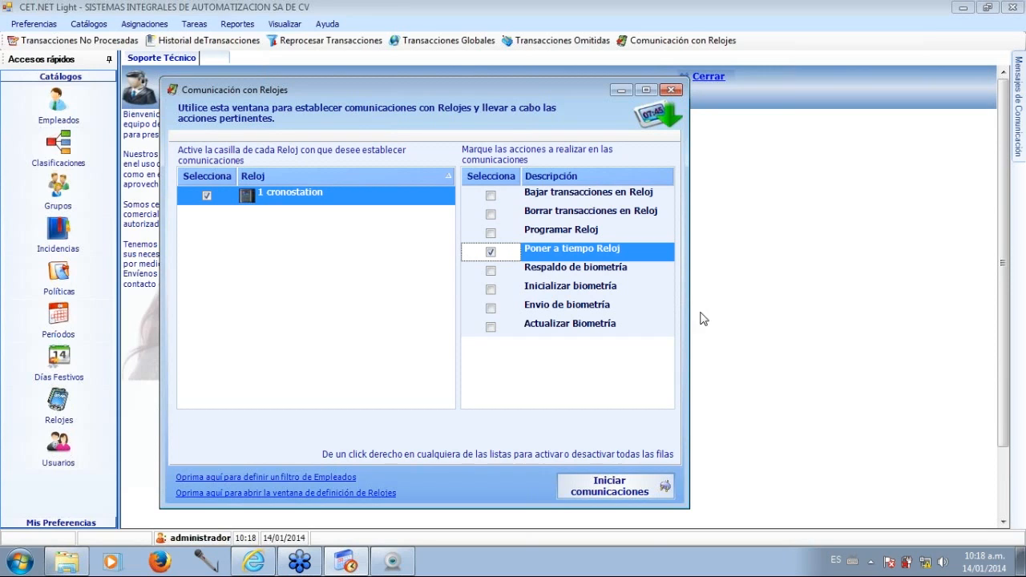
{"action": "left_click", "coordinate": [491, 253]}
{"action": "left_click", "coordinate": [491, 272]}
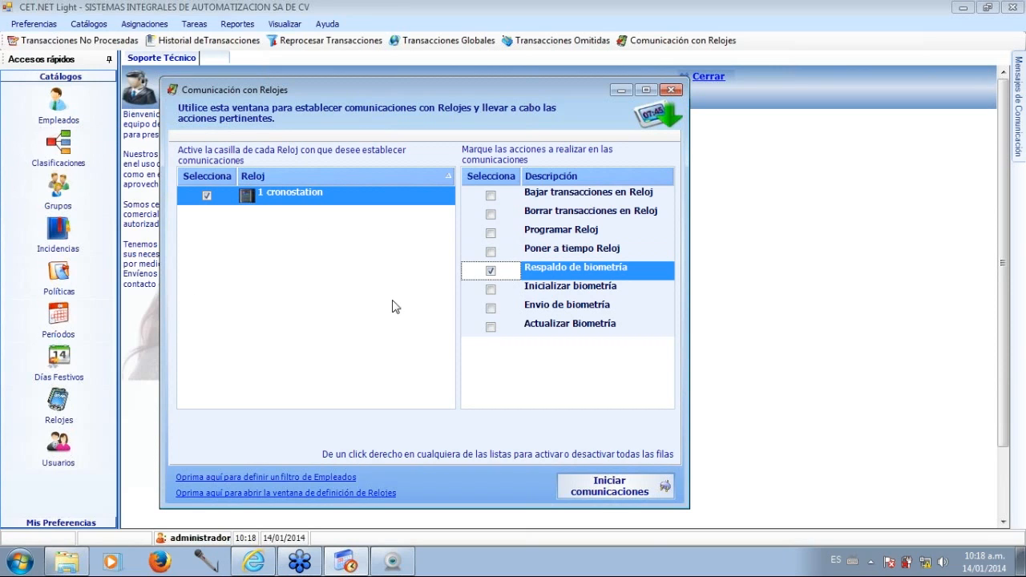
{"action": "left_click", "coordinate": [490, 272]}
{"action": "left_click", "coordinate": [490, 309]}
{"action": "left_click", "coordinate": [490, 308]}
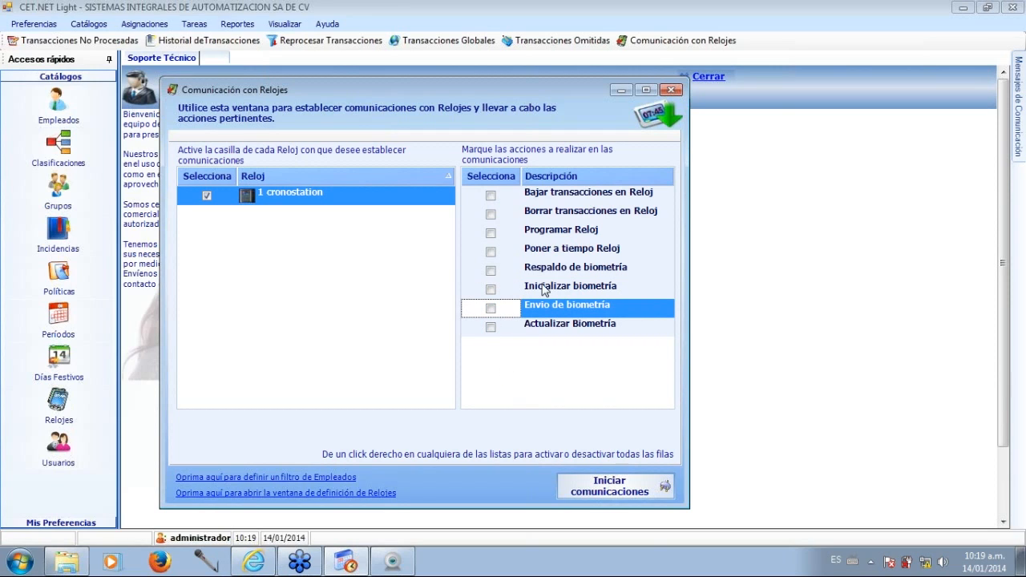
{"action": "left_click", "coordinate": [490, 270]}
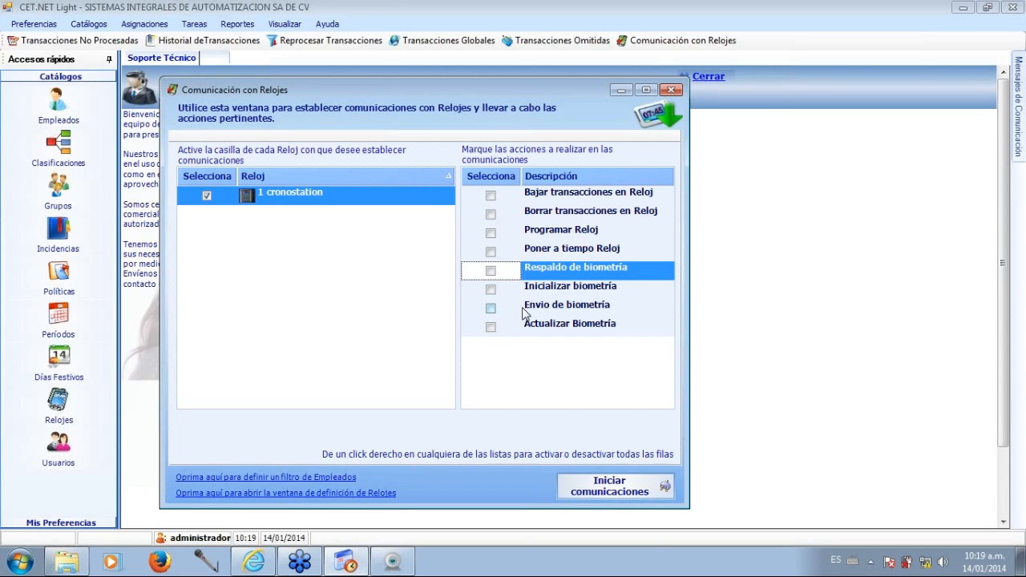
Try out the Envio de biometría and Actualizar Biometría actions and clear both again.
{"action": "left_click", "coordinate": [491, 308]}
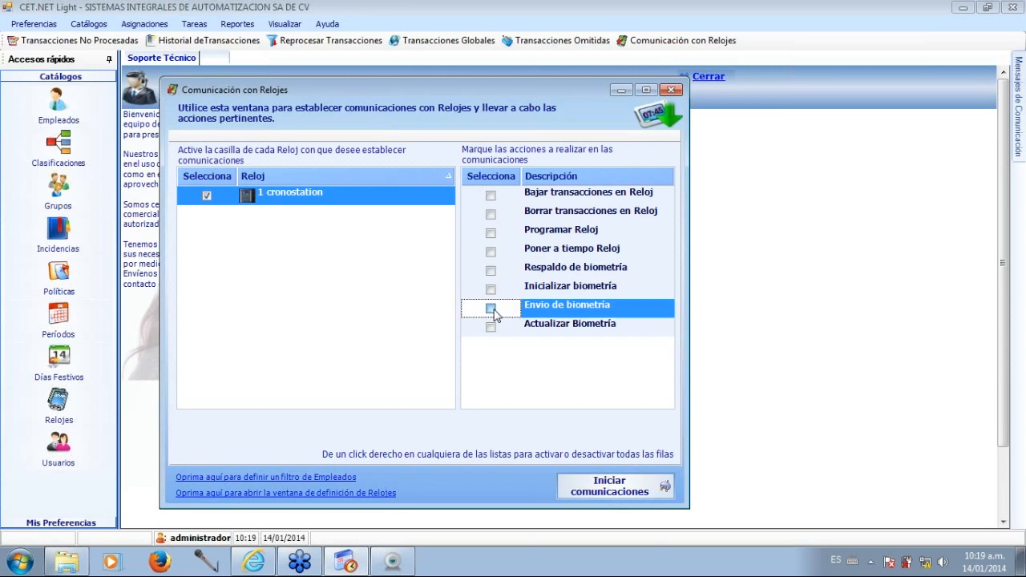
{"action": "left_click", "coordinate": [492, 312]}
{"action": "left_click", "coordinate": [490, 328]}
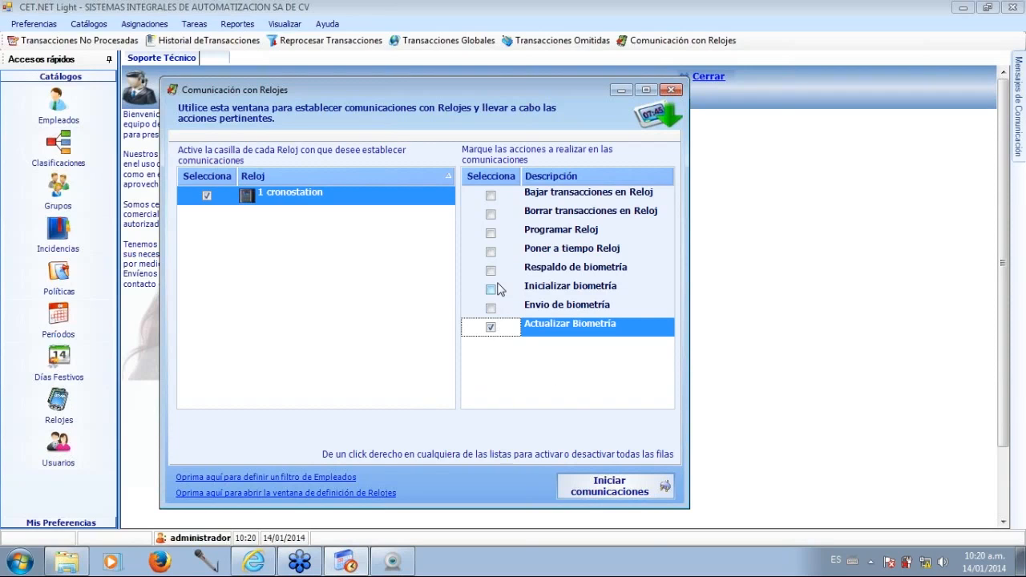
{"action": "left_click", "coordinate": [491, 328]}
Run a communications session with the cronostation clock using only the Poner a tiempo Reloj action.
{"action": "left_click", "coordinate": [490, 253]}
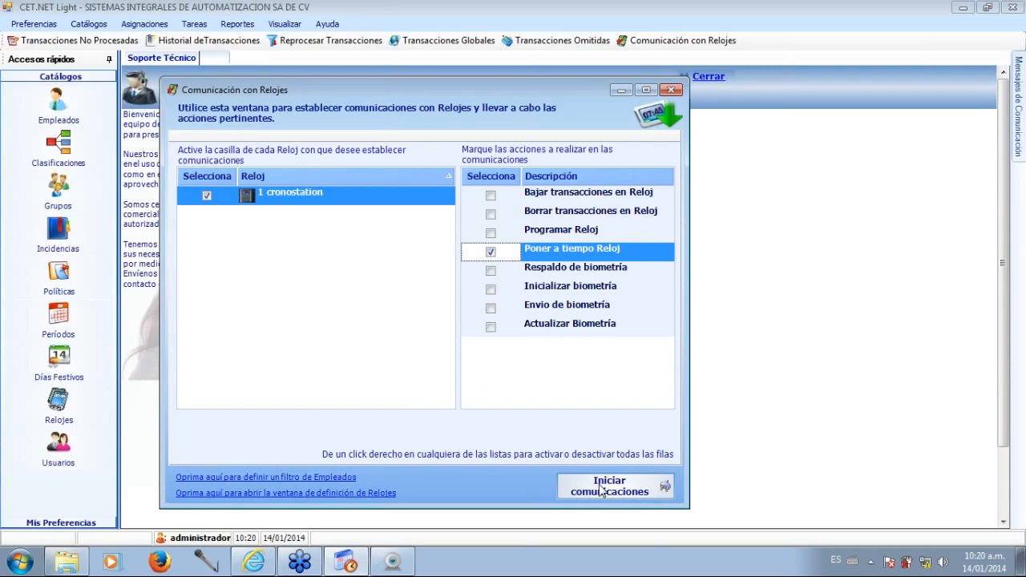
{"action": "left_click", "coordinate": [868, 564]}
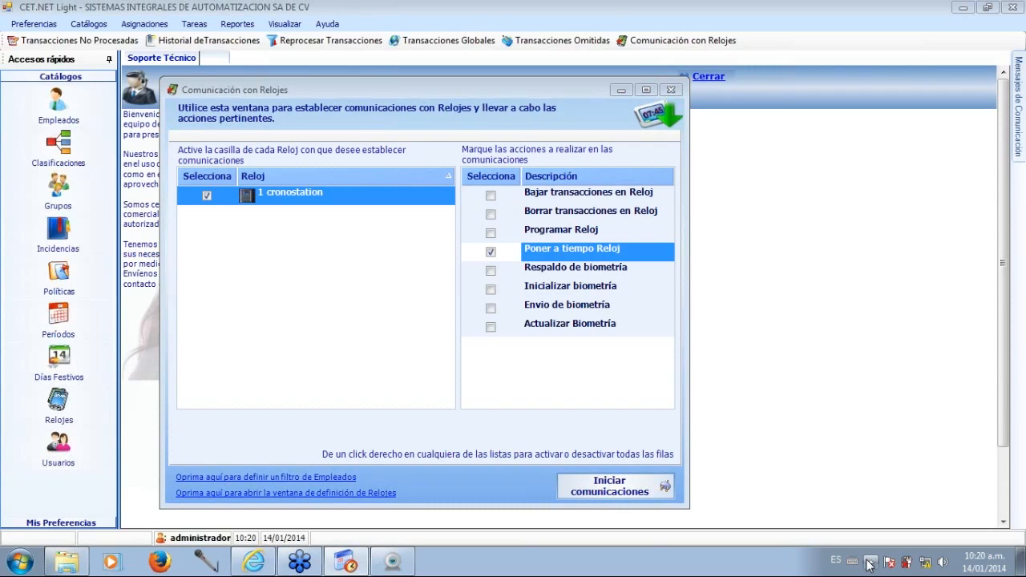
{"action": "left_click", "coordinate": [594, 485]}
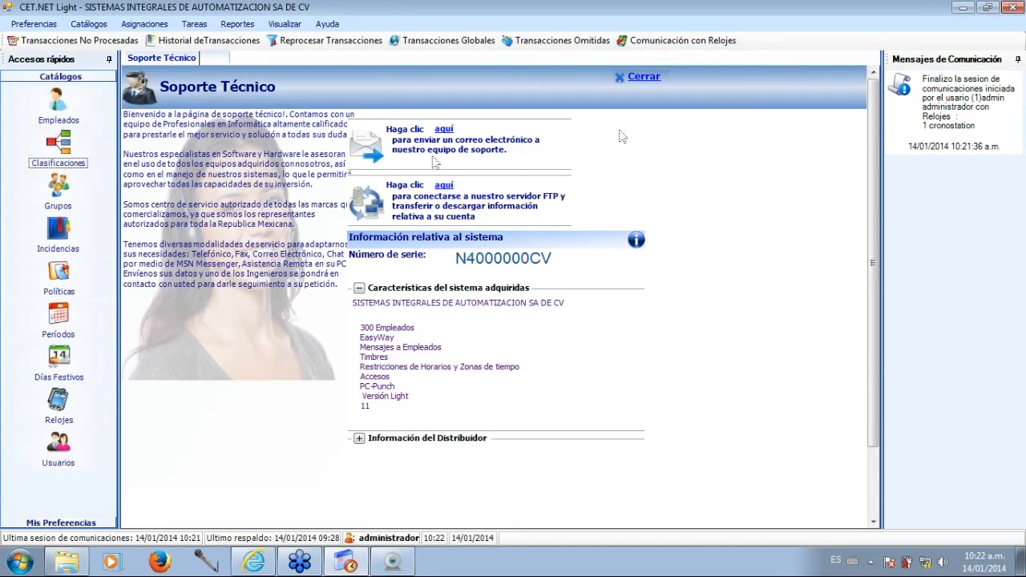
Review the parameters and results of the Poner a tiempo Reloj session in the cronostation clock's communications log and close the Relojes window.
{"action": "left_click", "coordinate": [60, 404]}
{"action": "double_click", "coordinate": [312, 127]}
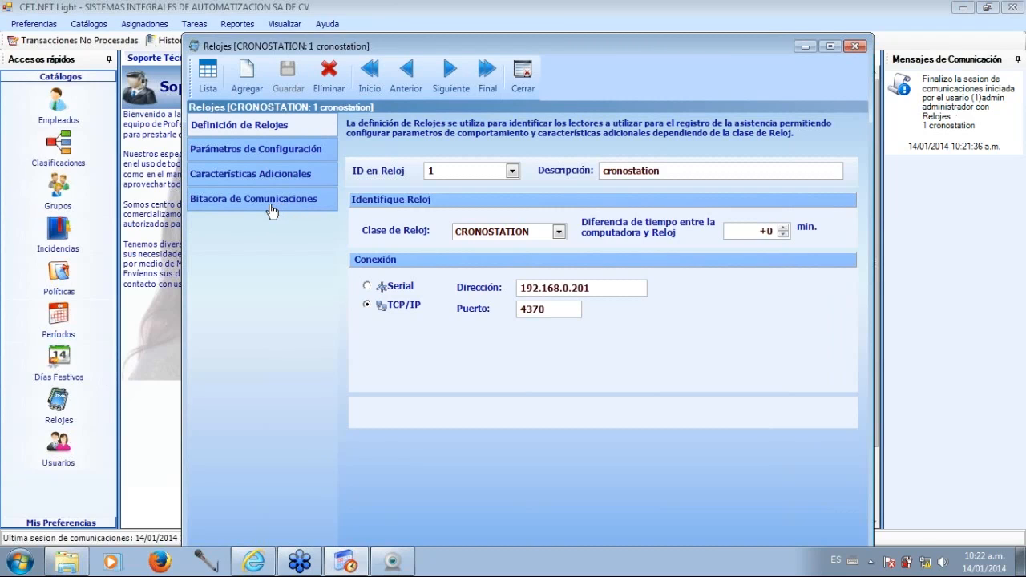
{"action": "left_click", "coordinate": [267, 208]}
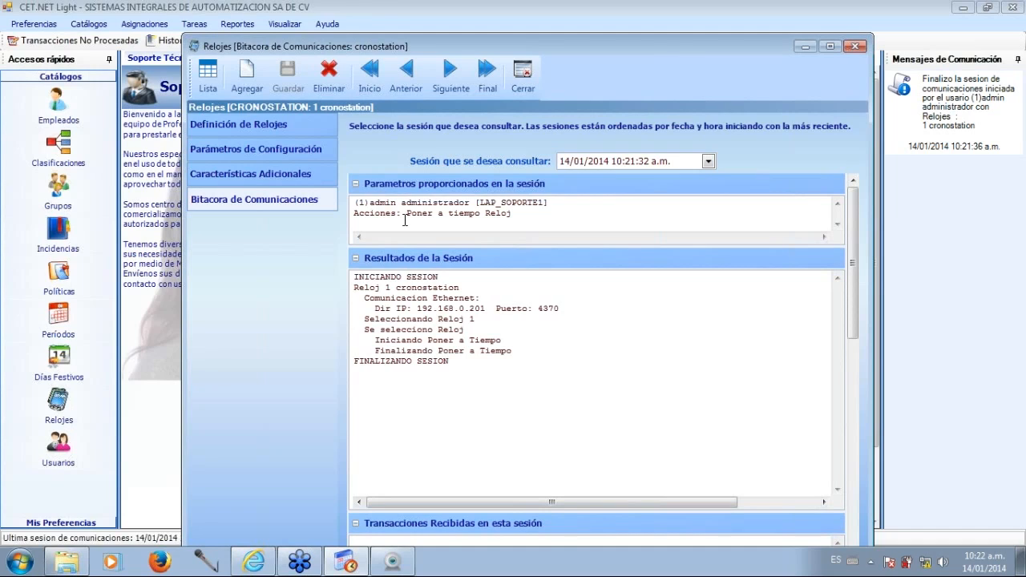
{"action": "left_click_drag", "start_coordinate": [405, 214], "coordinate": [522, 216]}
{"action": "left_click", "coordinate": [545, 309]}
{"action": "left_click_drag", "start_coordinate": [354, 277], "coordinate": [576, 311]}
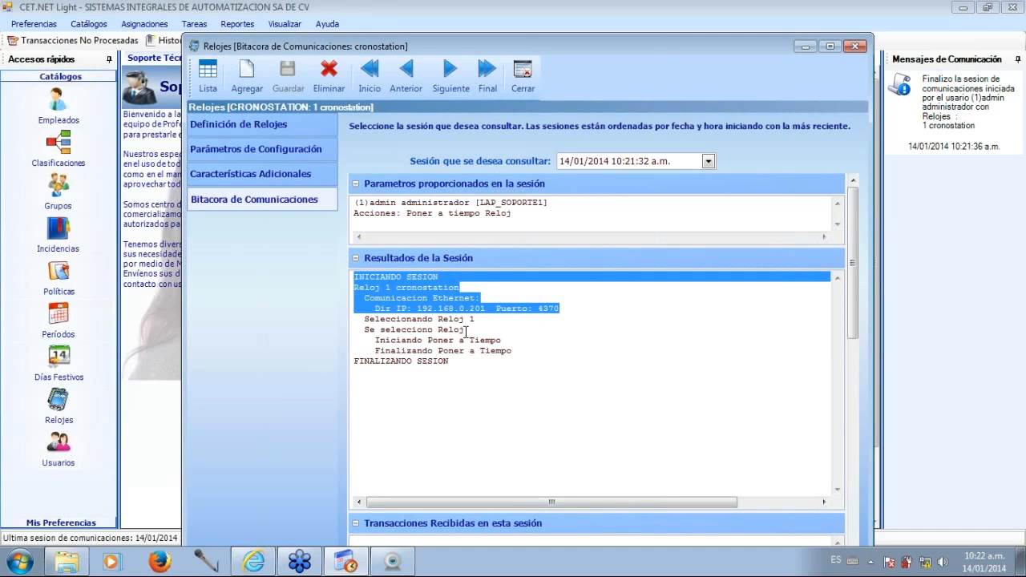
{"action": "left_click_drag", "start_coordinate": [365, 298], "coordinate": [518, 357]}
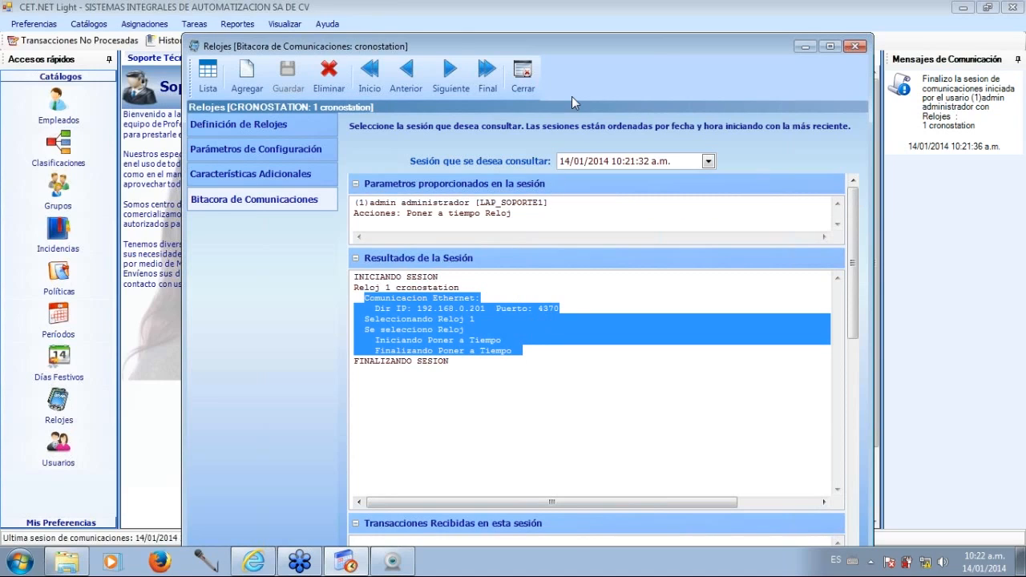
{"action": "left_click", "coordinate": [527, 83]}
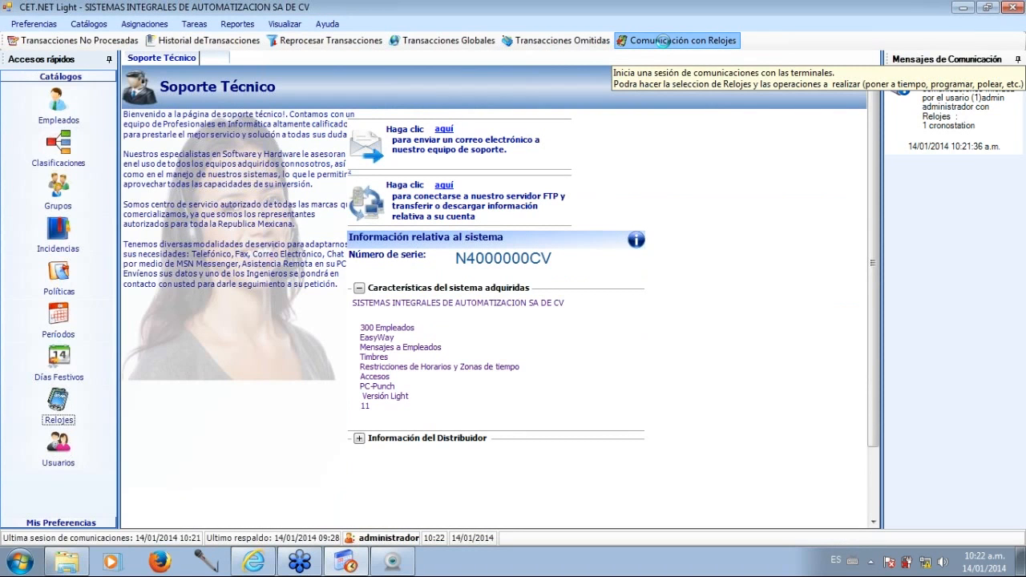
Run a communications session with the cronostation clock using the Bajar transacciones en Reloj and Borrar transacciones en Reloj actions.
{"action": "left_click", "coordinate": [658, 40]}
{"action": "left_click", "coordinate": [449, 284]}
{"action": "left_click", "coordinate": [443, 231]}
{"action": "left_click", "coordinate": [445, 250]}
{"action": "left_click", "coordinate": [563, 521]}
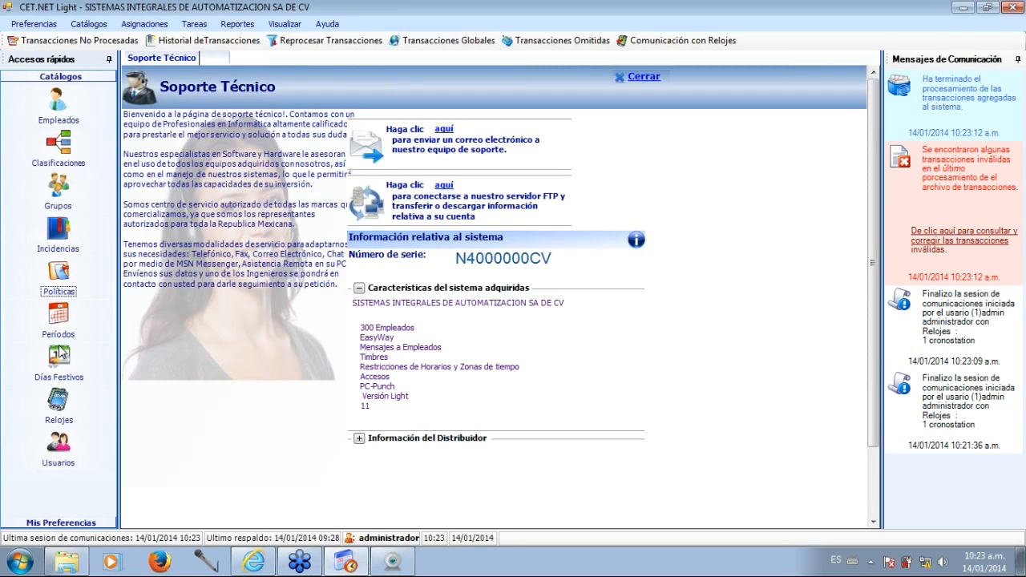
Open the cronostation clock's communications log and select the 14/01/2014 10:23:06 a.m. session.
{"action": "left_click", "coordinate": [59, 401]}
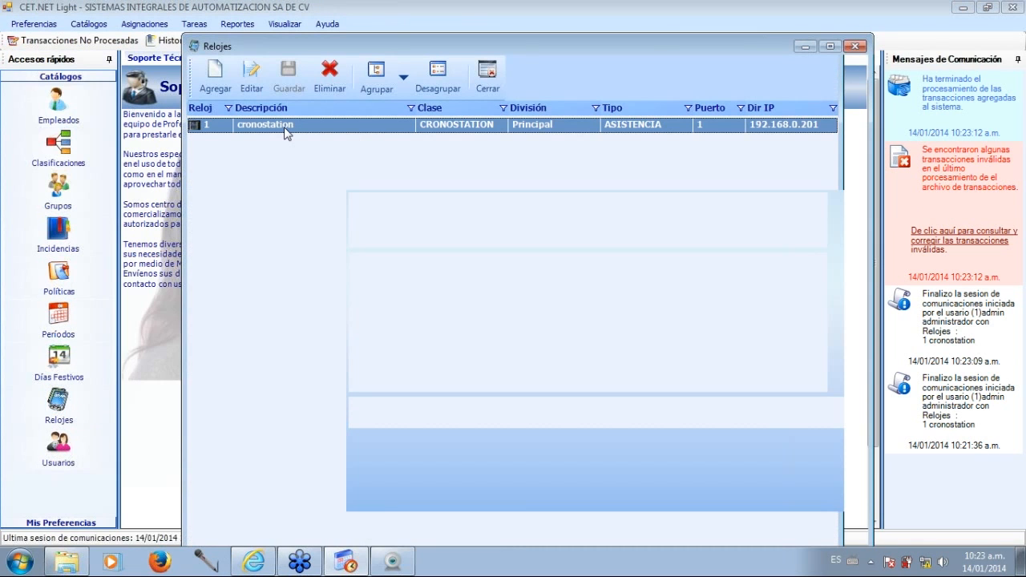
{"action": "double_click", "coordinate": [286, 129]}
{"action": "left_click", "coordinate": [254, 200]}
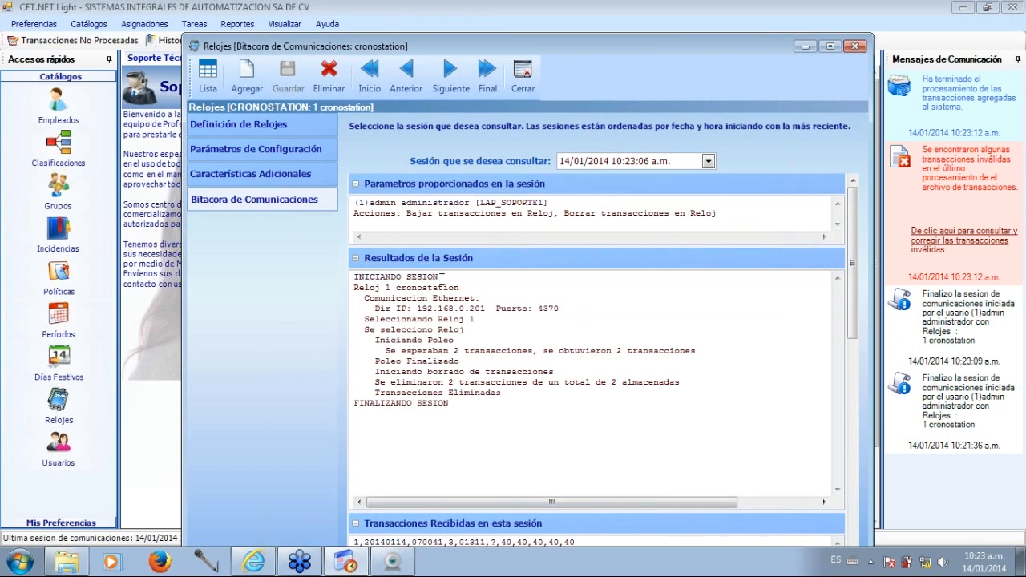
{"action": "left_click", "coordinate": [708, 162]}
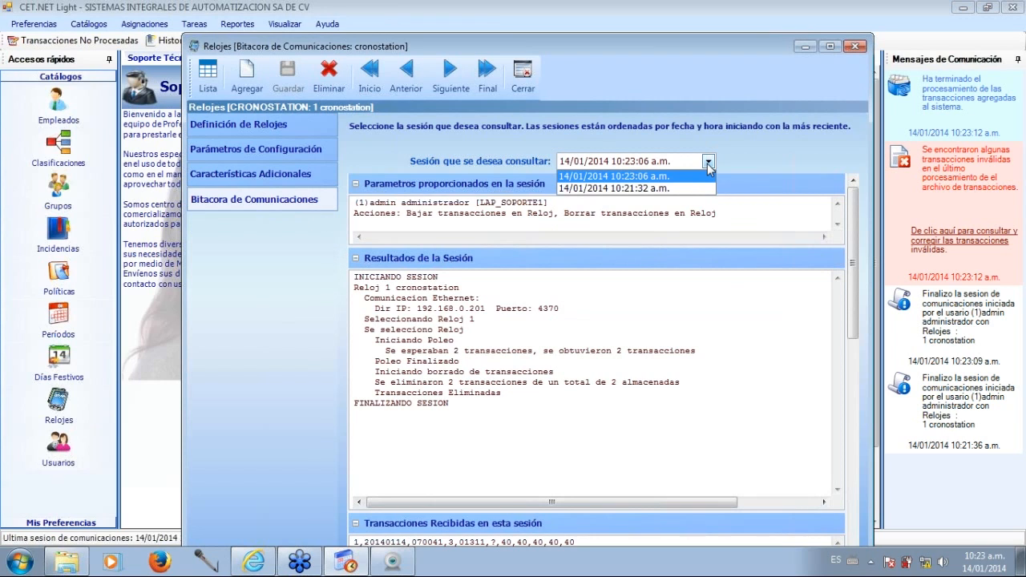
{"action": "left_click", "coordinate": [696, 177]}
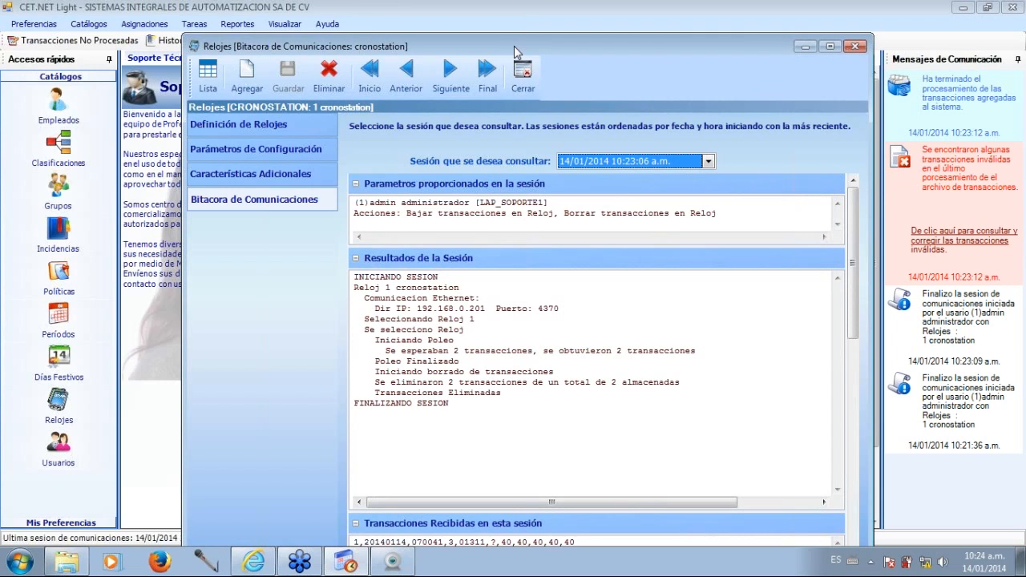
Examine the download and deletion entries in the selected session's results.
{"action": "left_click_drag", "start_coordinate": [515, 52], "coordinate": [504, 24]}
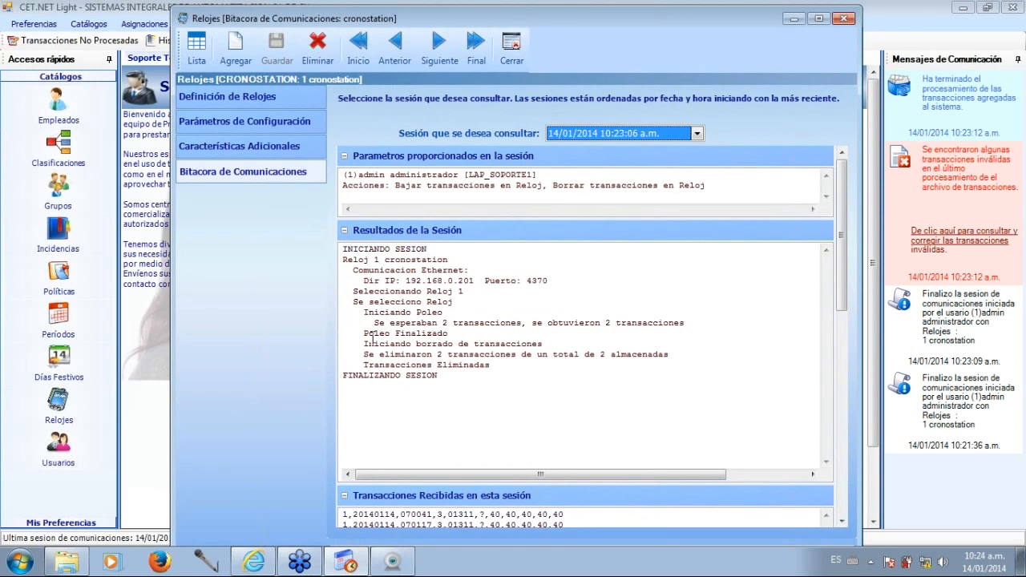
{"action": "left_click_drag", "start_coordinate": [353, 301], "coordinate": [706, 322]}
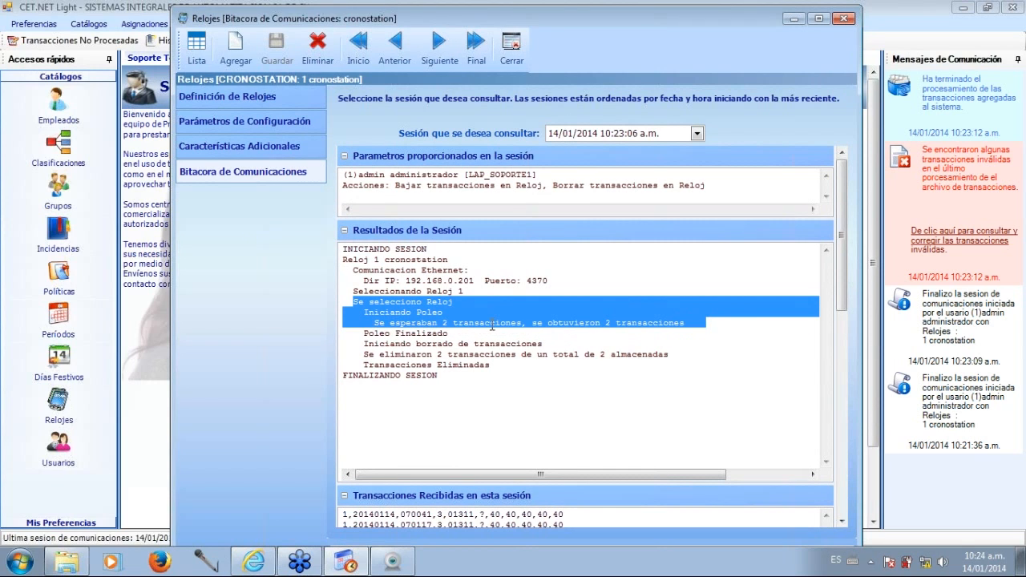
{"action": "left_click_drag", "start_coordinate": [363, 343], "coordinate": [587, 384]}
{"action": "left_click", "coordinate": [570, 430]}
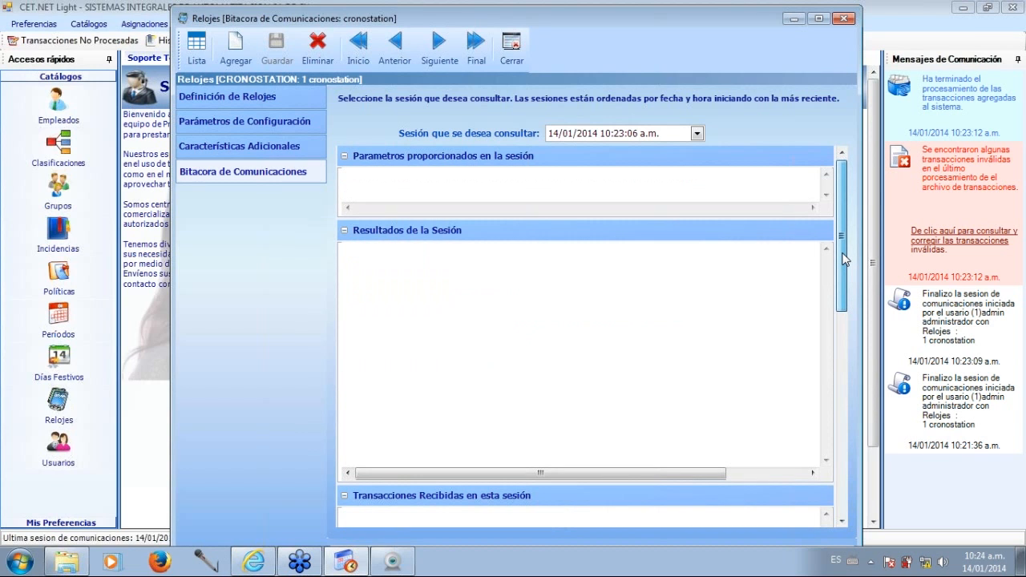
Examine the transactions received in the selected session and close the Relojes window.
{"action": "left_click_drag", "start_coordinate": [844, 258], "coordinate": [847, 349]}
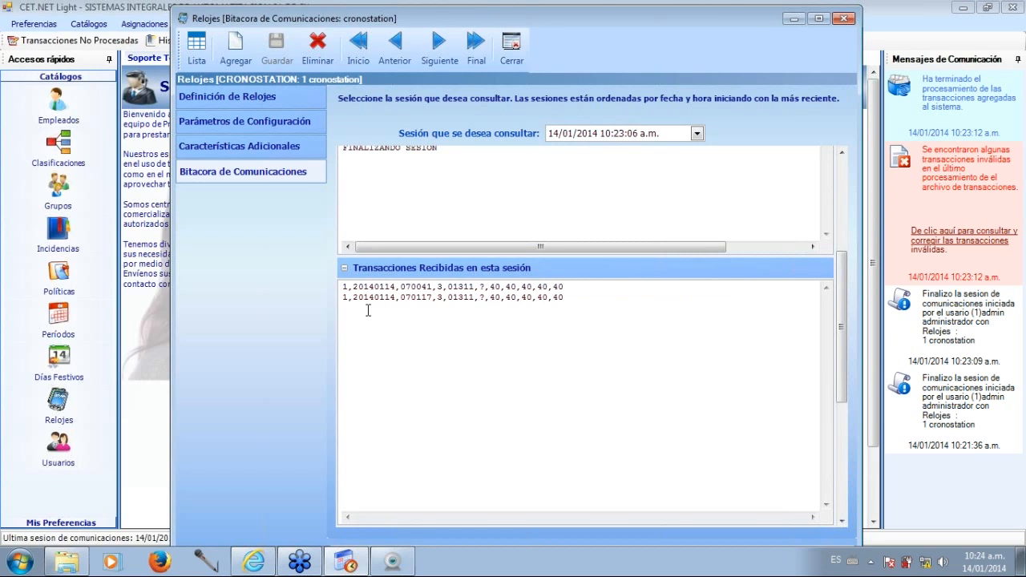
{"action": "double_click", "coordinate": [488, 297]}
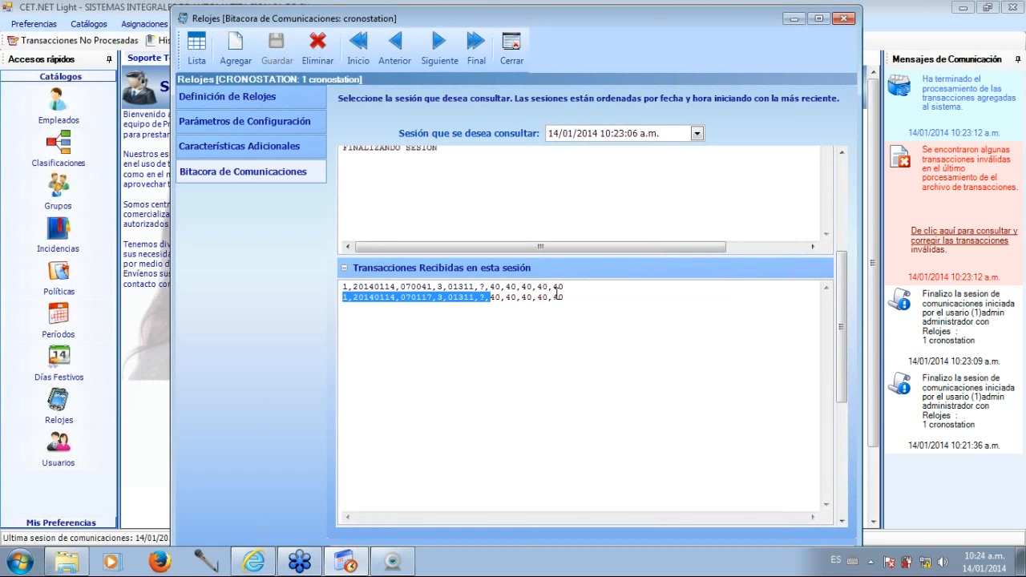
{"action": "left_click", "coordinate": [343, 286]}
{"action": "left_click_drag", "start_coordinate": [343, 286], "coordinate": [575, 297]}
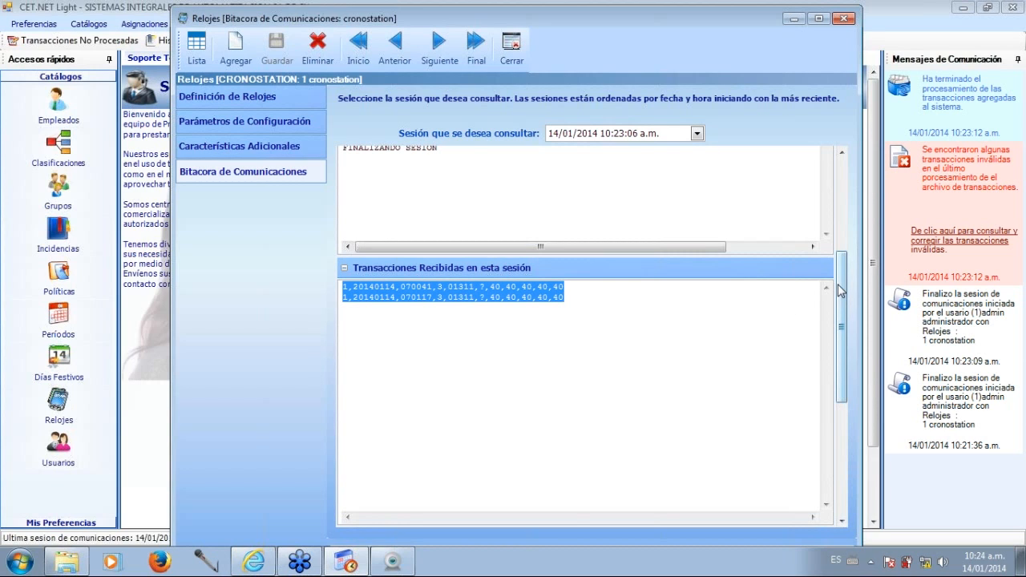
{"action": "left_click_drag", "start_coordinate": [841, 285], "coordinate": [840, 188]}
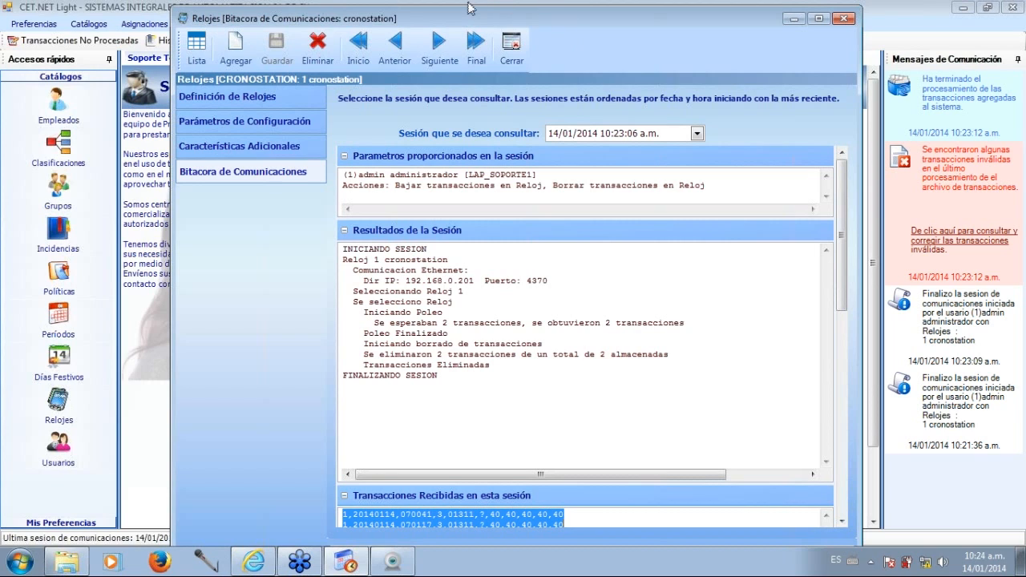
{"action": "left_click", "coordinate": [509, 54]}
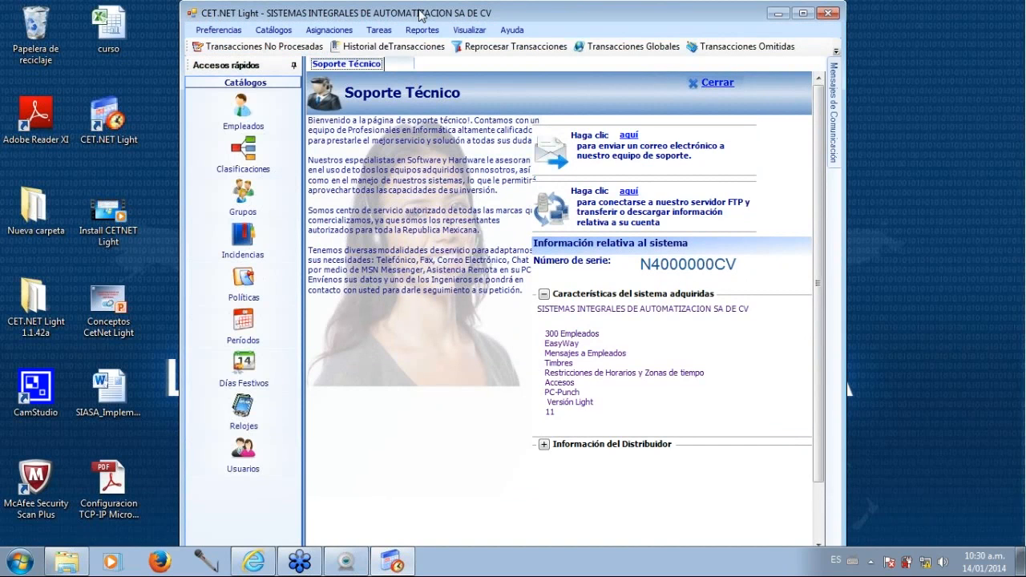
Maximize the CET.NET Light window and open the Relojes catalog.
{"action": "double_click", "coordinate": [419, 15]}
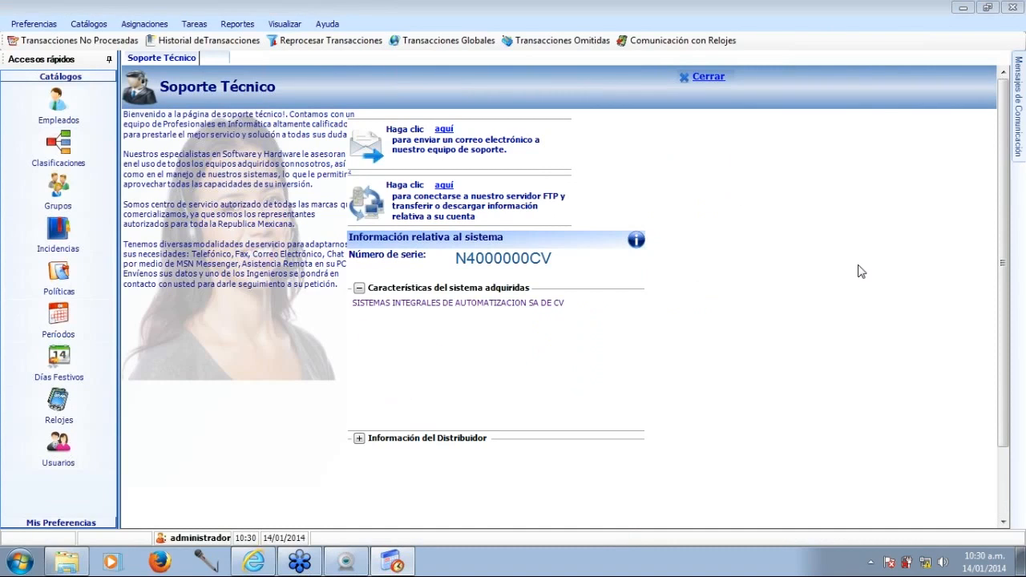
{"action": "left_click", "coordinate": [61, 402]}
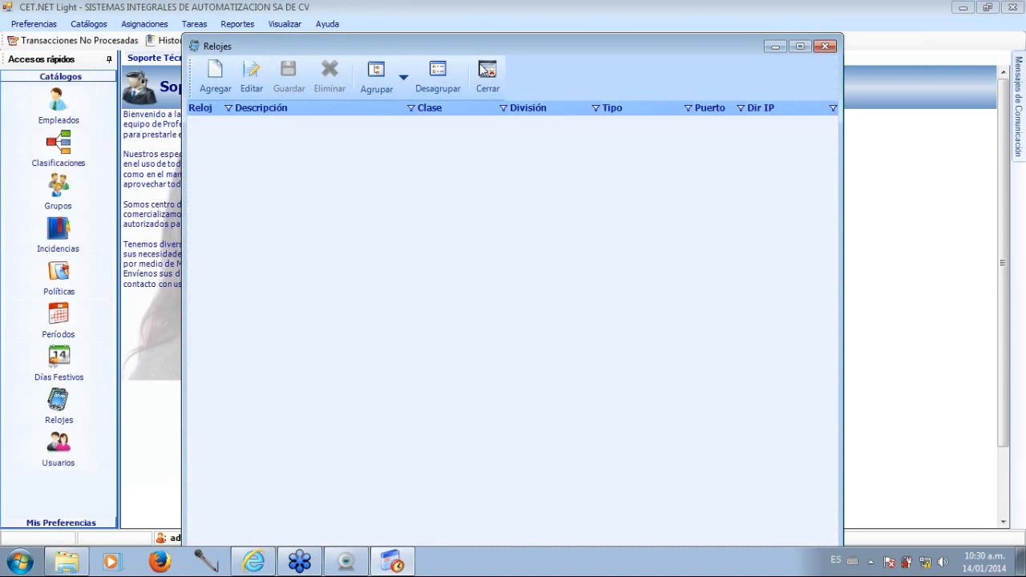
{"action": "left_click_drag", "start_coordinate": [491, 45], "coordinate": [451, 33]}
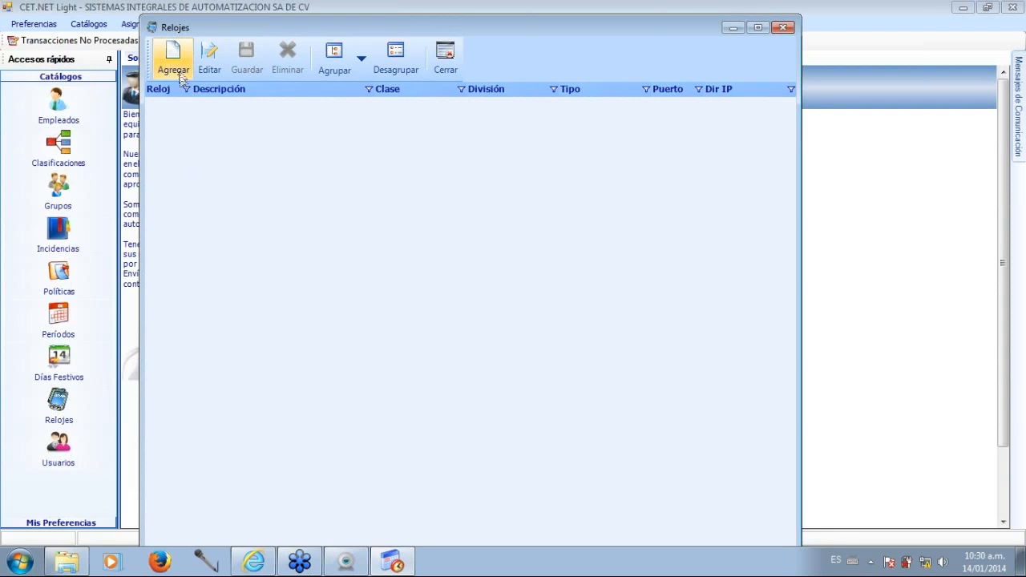
Add a new clock with ID 1 and the description Terminal AXIS.
{"action": "left_click", "coordinate": [178, 70]}
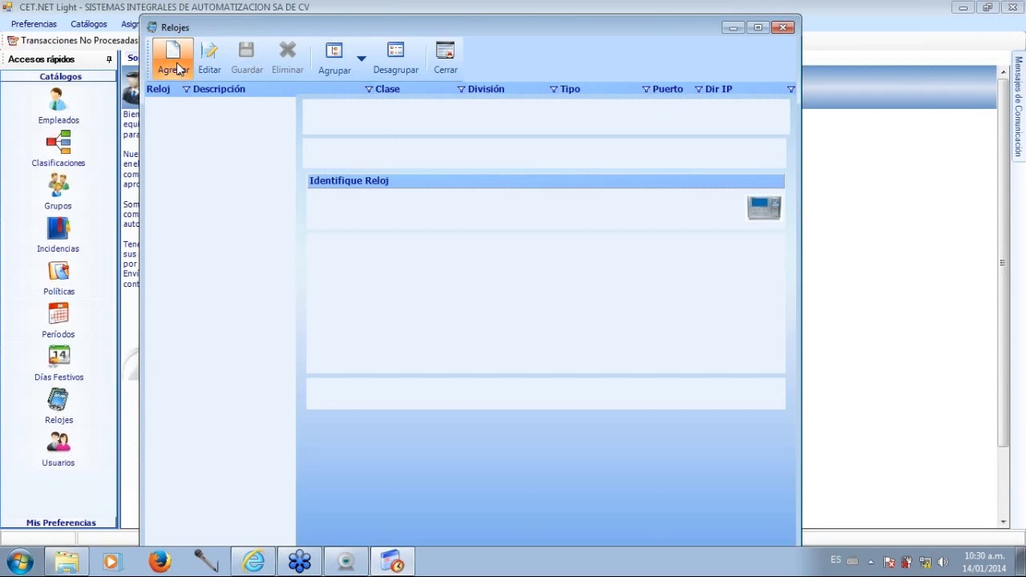
{"action": "left_click", "coordinate": [470, 152]}
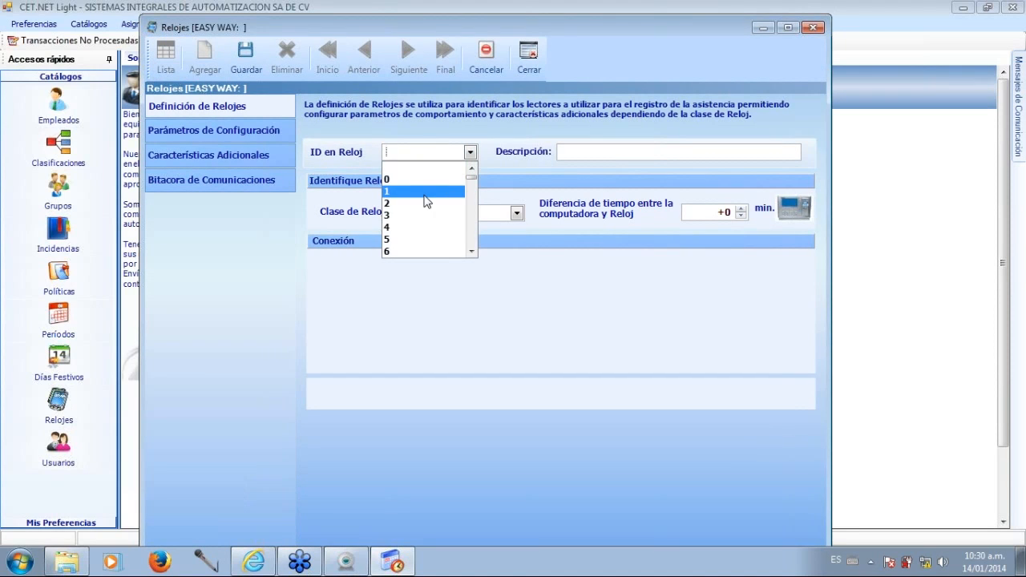
{"action": "left_click", "coordinate": [425, 195]}
{"action": "left_click", "coordinate": [436, 154]}
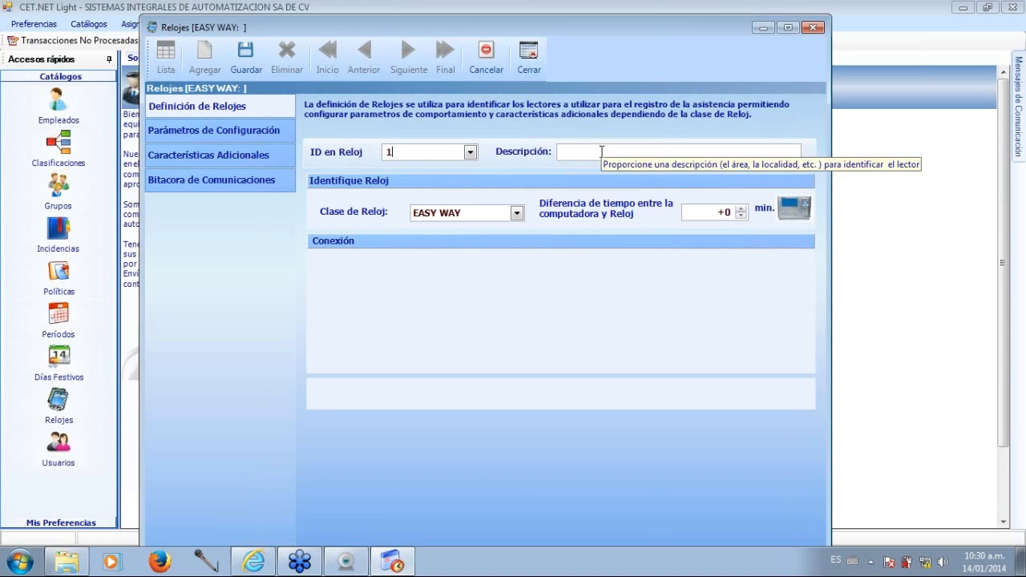
{"action": "left_click", "coordinate": [599, 155]}
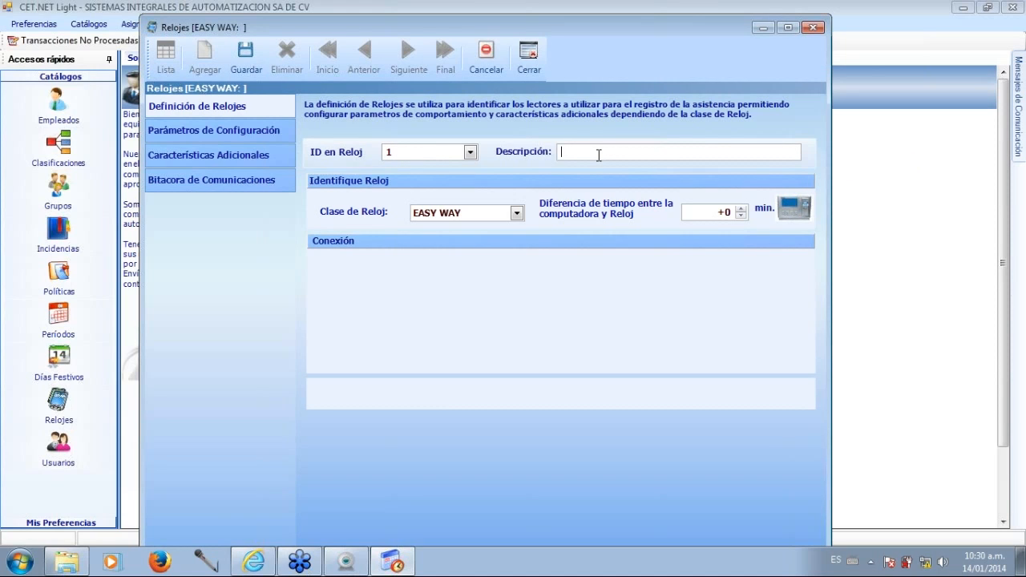
{"action": "type", "text": "Terminal AXIS"}
Set the new clock's class to AXIS and its connection to TCP/IP at address 192.168.0.218.
{"action": "left_click", "coordinate": [517, 213]}
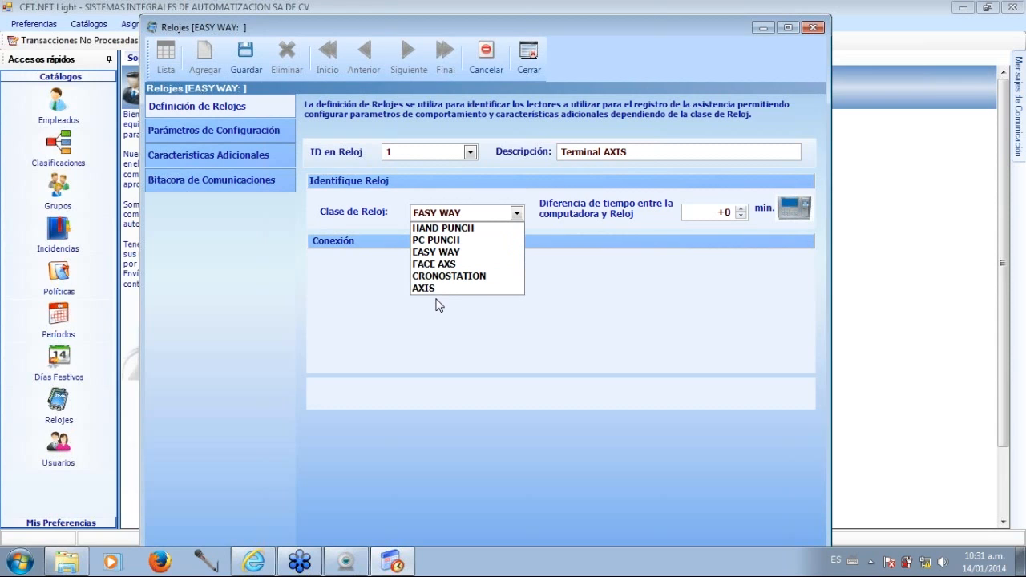
{"action": "left_click", "coordinate": [451, 290]}
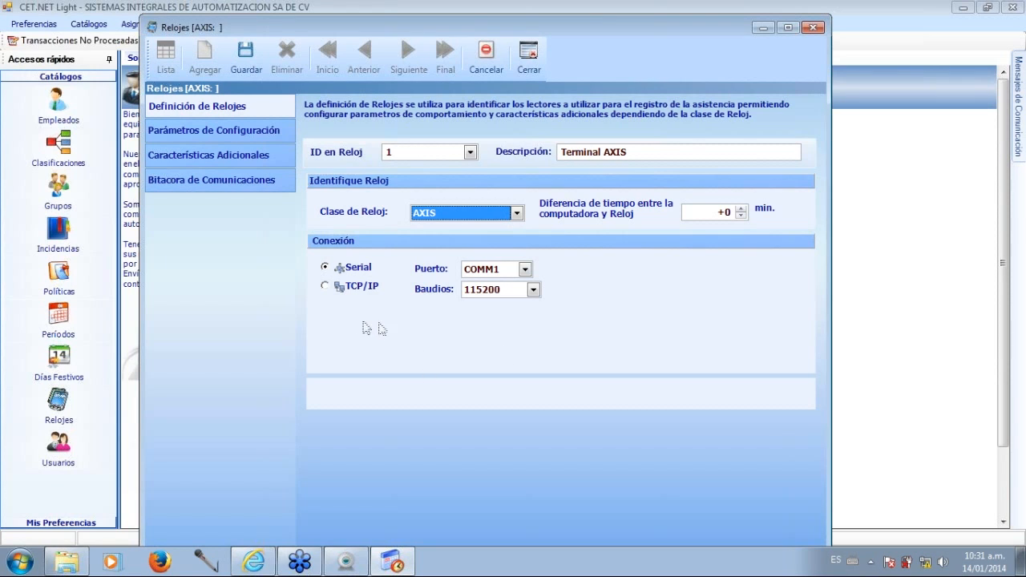
{"action": "left_click", "coordinate": [325, 285]}
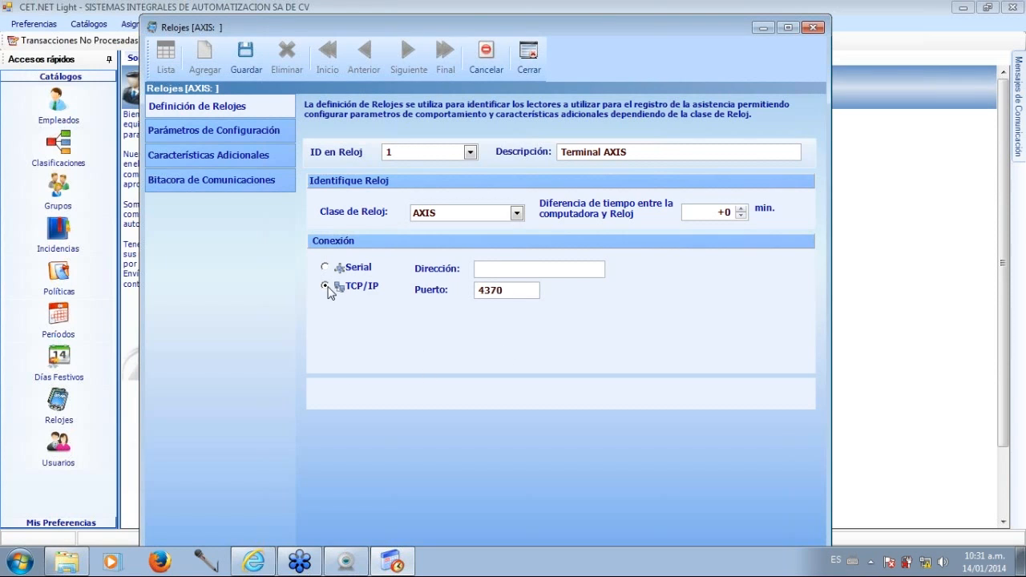
{"action": "left_click", "coordinate": [499, 269]}
{"action": "type", "text": "192.168.0.218"}
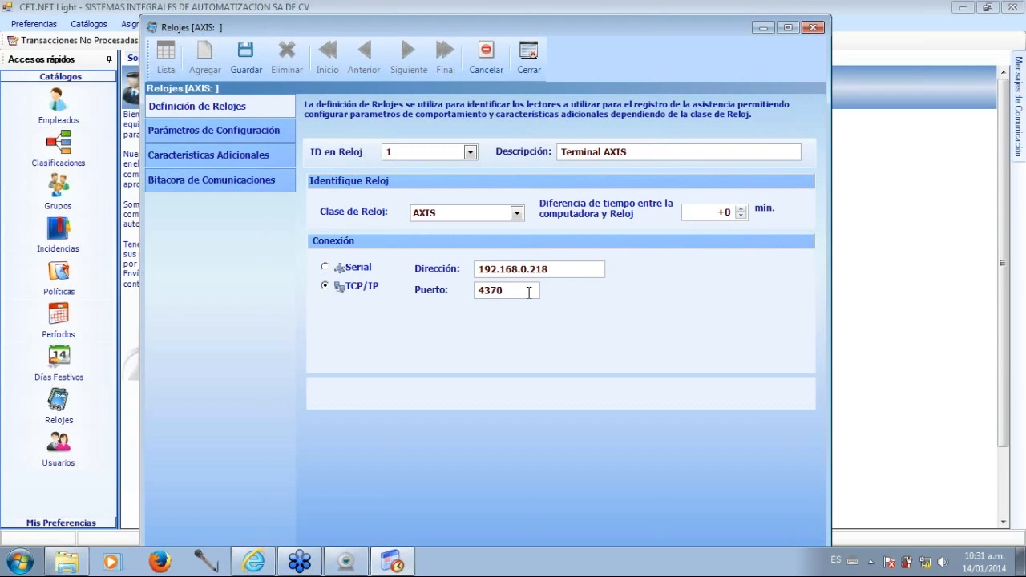
Save the Terminal AXIS clock definition with its TCP/IP port.
{"action": "left_click", "coordinate": [528, 291]}
{"action": "left_click", "coordinate": [255, 72]}
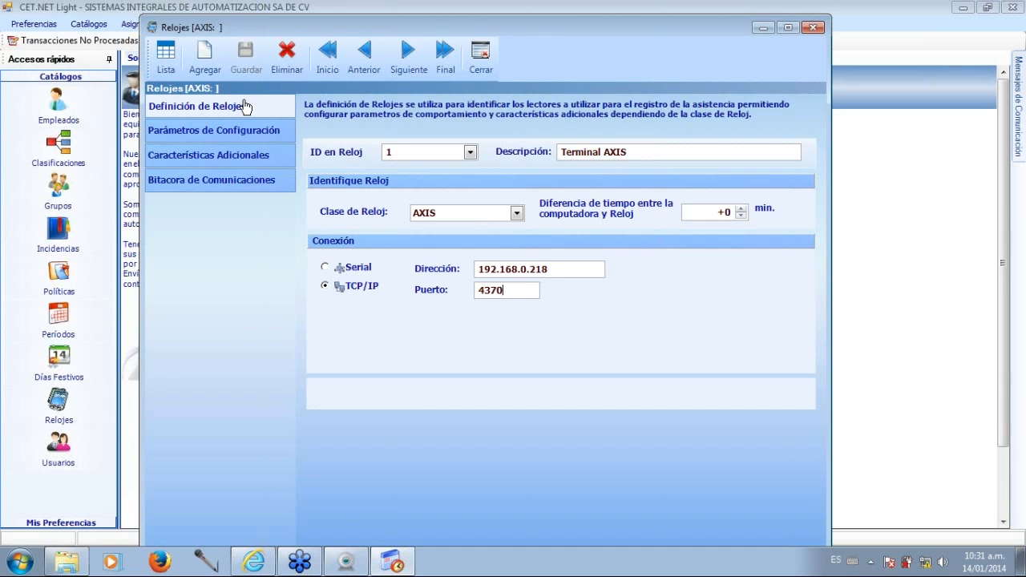
Examine the saved clock's configuration parameters and functions, its additional characteristics and its communications log.
{"action": "left_click", "coordinate": [259, 130]}
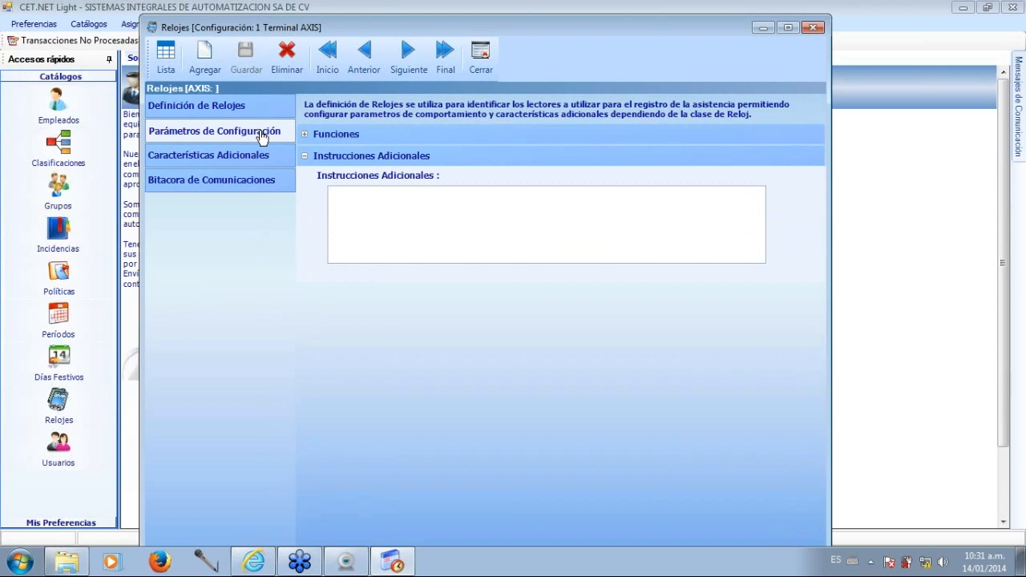
{"action": "left_click", "coordinate": [305, 135]}
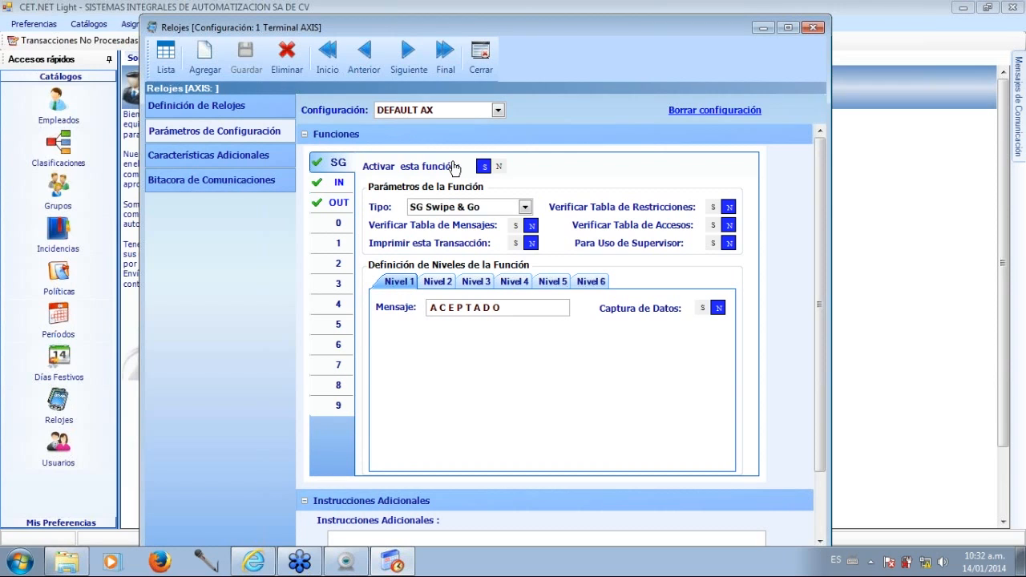
{"action": "left_click", "coordinate": [304, 136]}
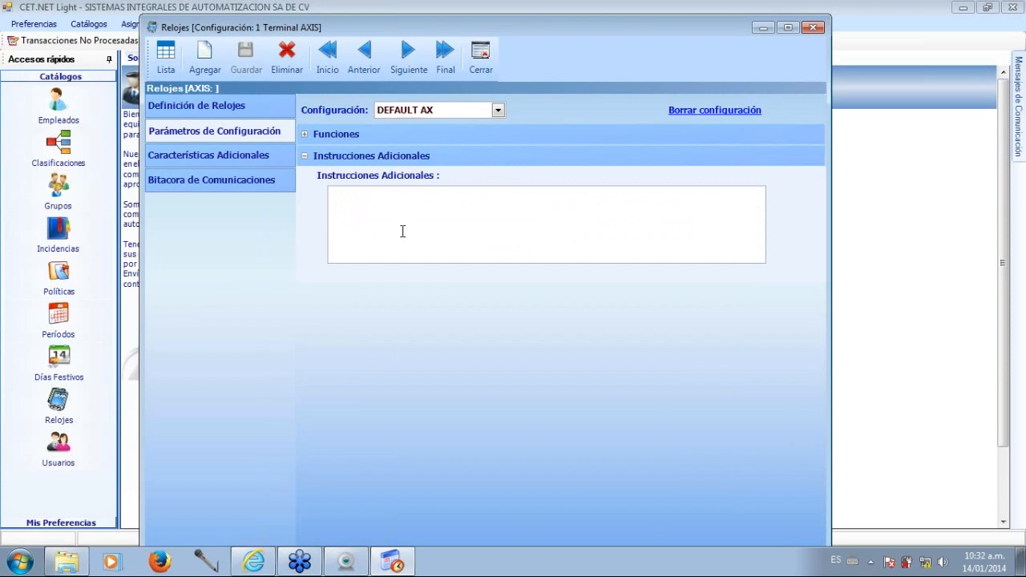
{"action": "left_click", "coordinate": [244, 163]}
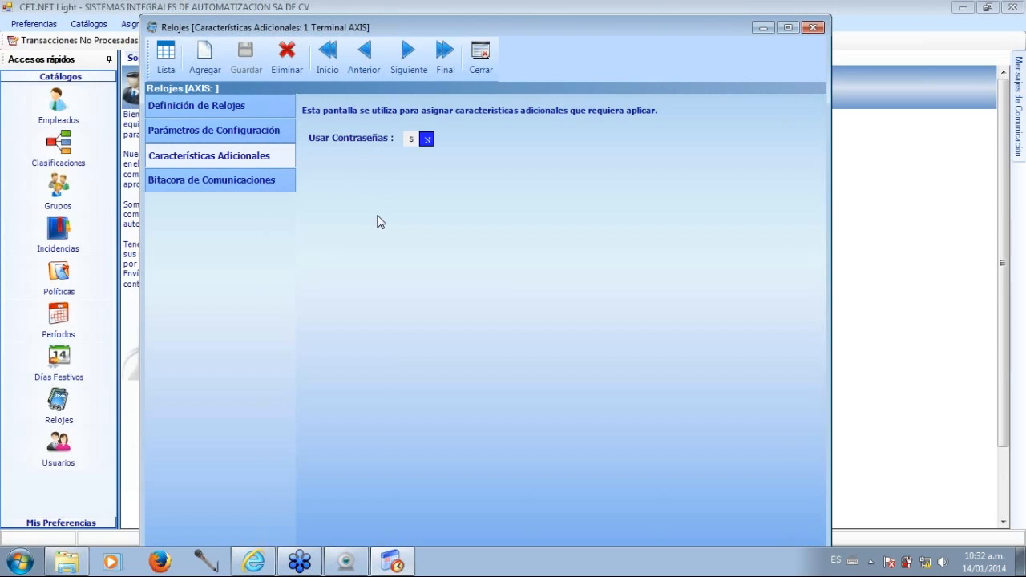
{"action": "left_click", "coordinate": [269, 184]}
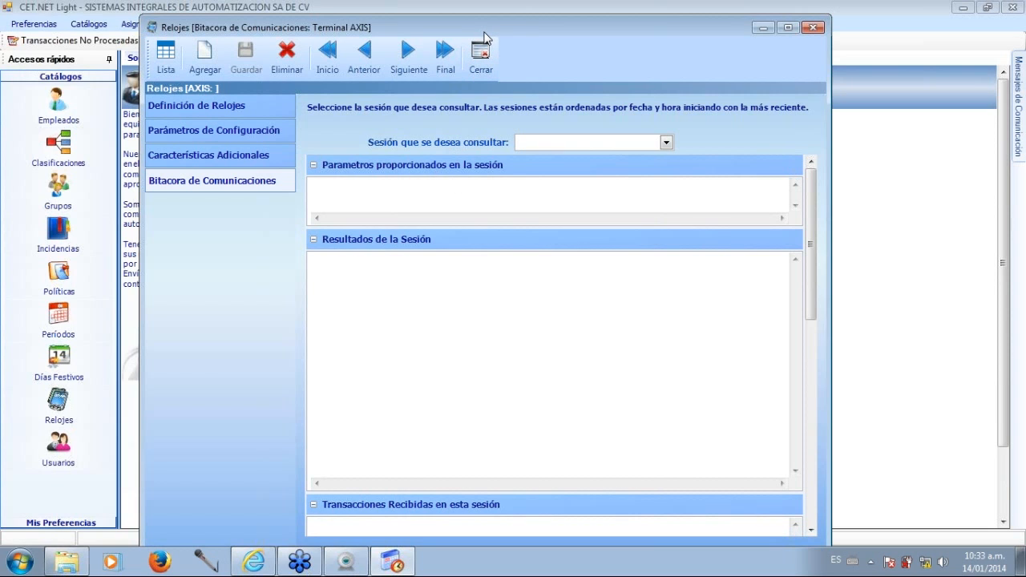
Show the list of registered clocks and close the Relojes window.
{"action": "left_click_drag", "start_coordinate": [483, 33], "coordinate": [441, 21]}
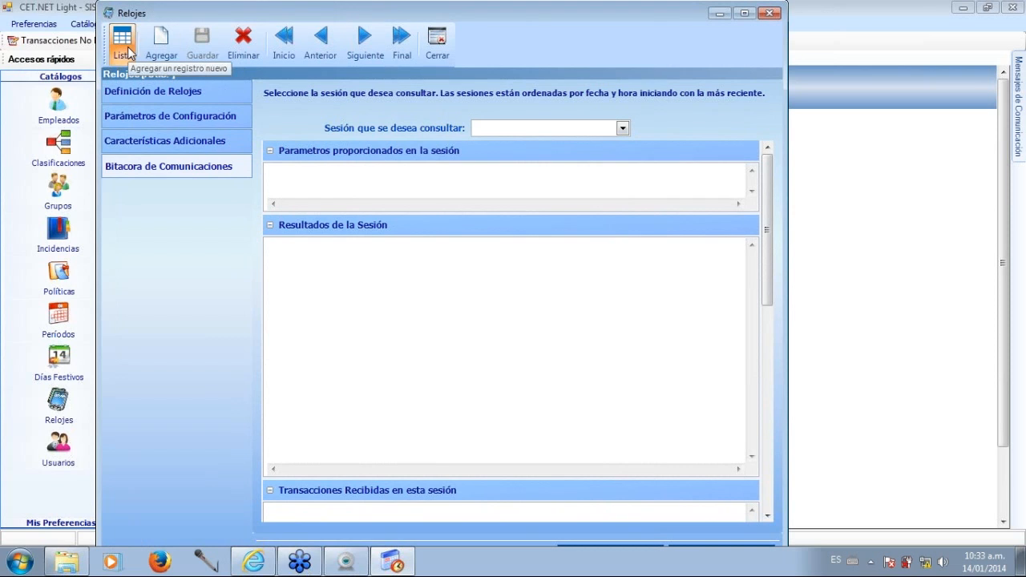
{"action": "left_click", "coordinate": [127, 50]}
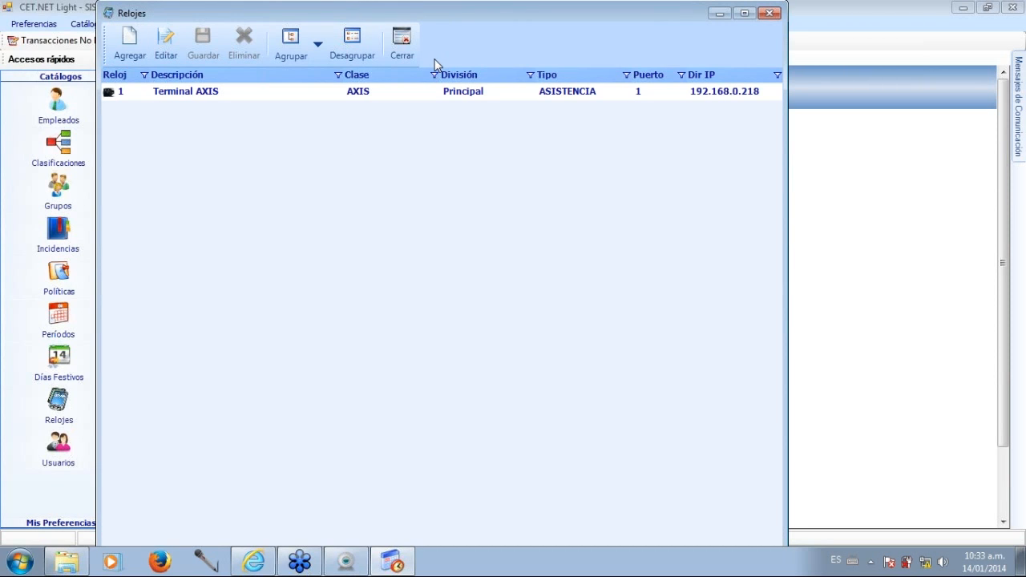
{"action": "left_click", "coordinate": [402, 48]}
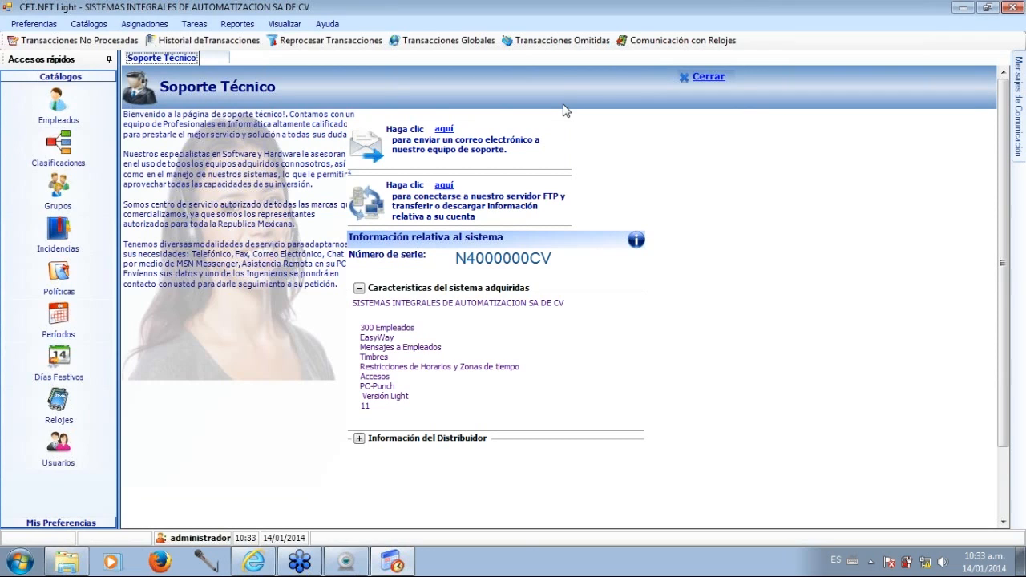
Open Comunicación con Relojes and clear the actions Bajar transacciones en Reloj and Borrar transacciones en Reloj.
{"action": "left_click", "coordinate": [665, 42]}
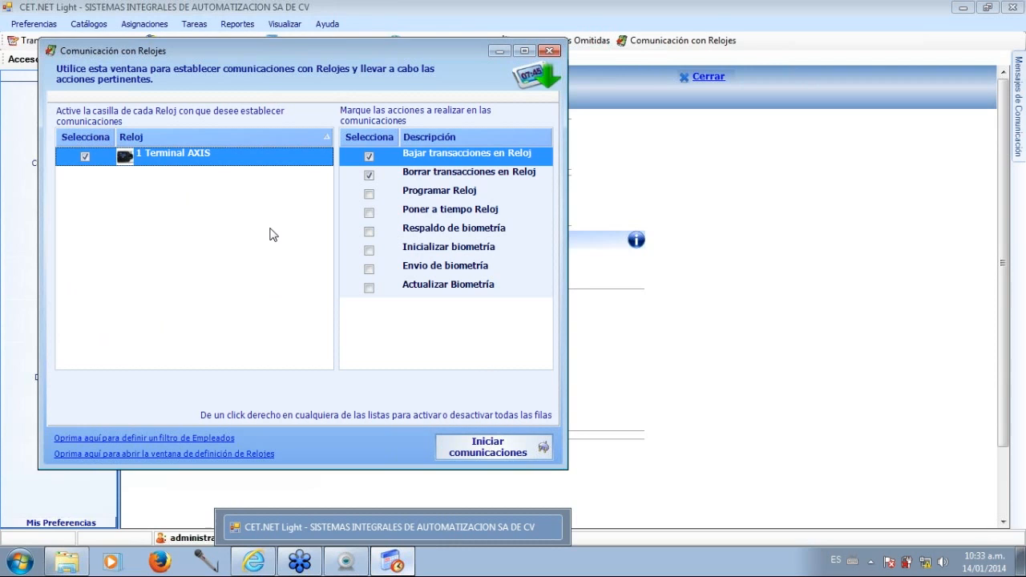
{"action": "left_click", "coordinate": [369, 162]}
{"action": "left_click", "coordinate": [368, 158]}
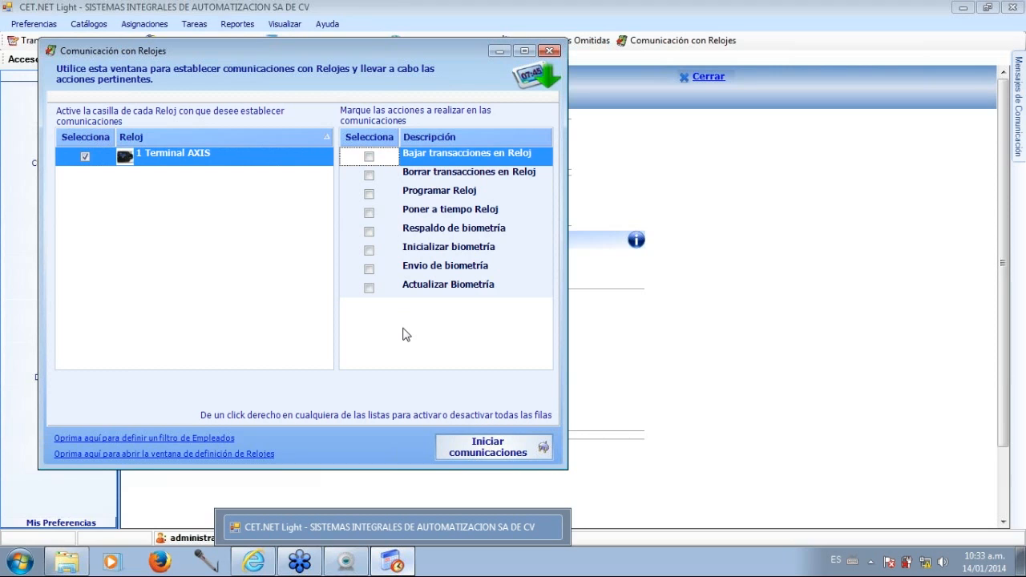
{"action": "left_click", "coordinate": [384, 162]}
{"action": "left_click", "coordinate": [369, 174]}
{"action": "left_click", "coordinate": [369, 175]}
{"action": "left_click", "coordinate": [369, 156]}
{"action": "left_click", "coordinate": [369, 194]}
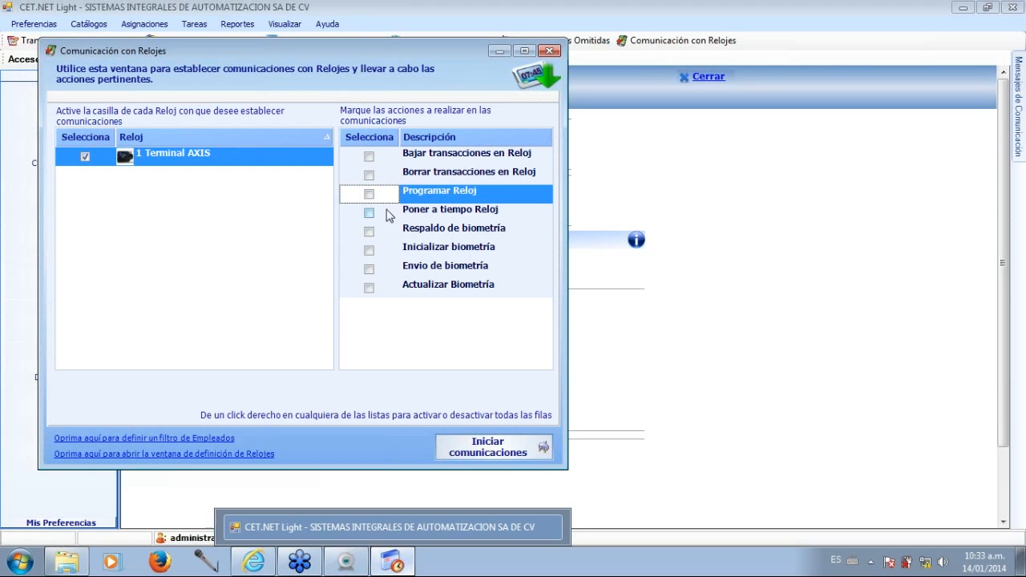
{"action": "left_click", "coordinate": [364, 214]}
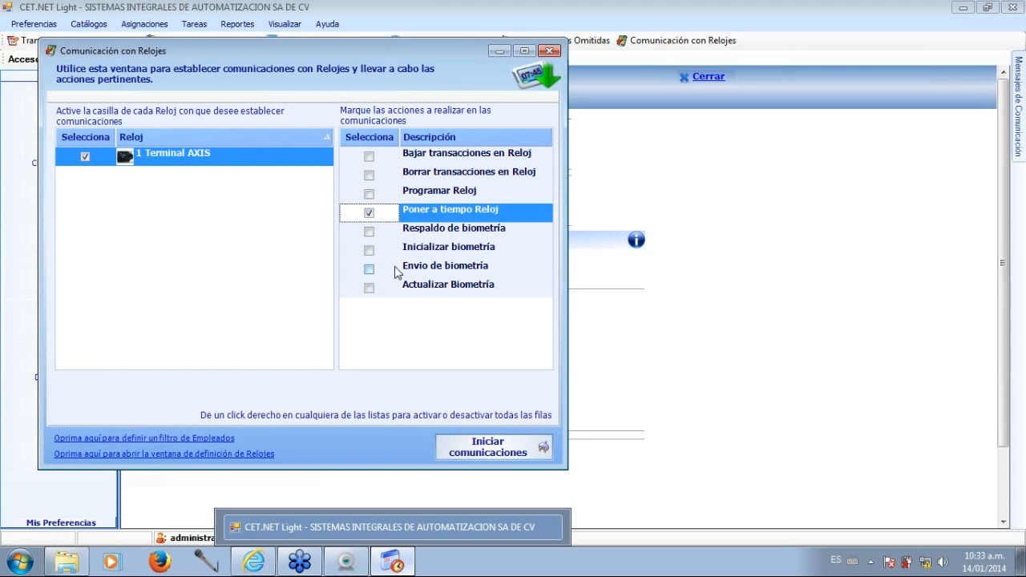
{"action": "left_click", "coordinate": [369, 231]}
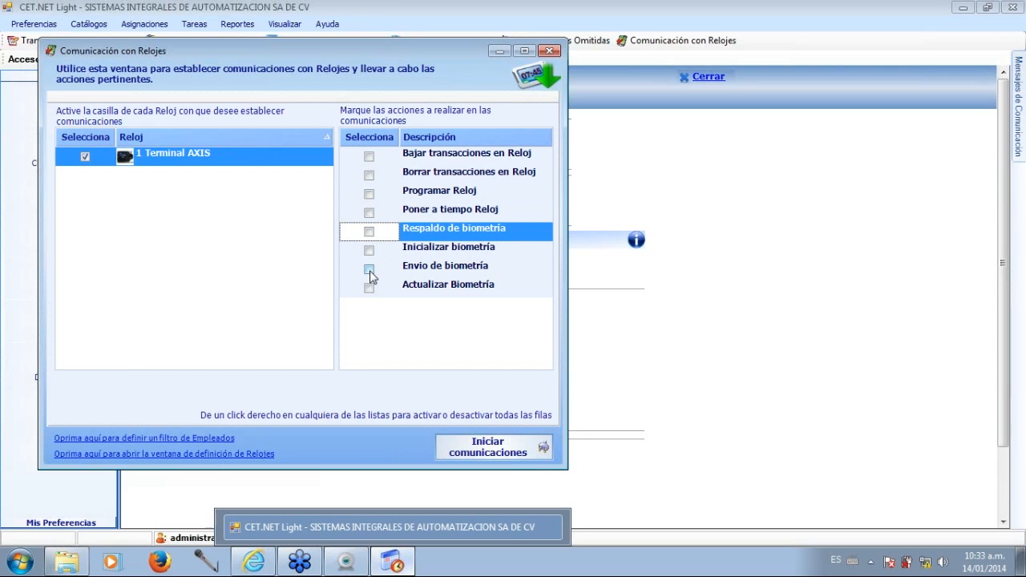
{"action": "left_click", "coordinate": [369, 269]}
{"action": "left_click", "coordinate": [369, 269]}
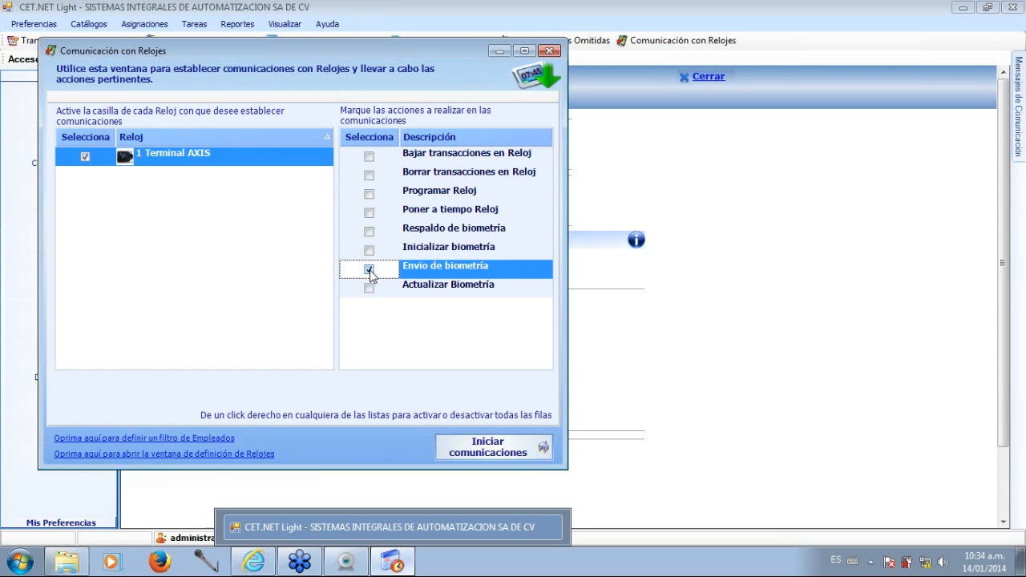
{"action": "left_click", "coordinate": [369, 269]}
Move the communications window aside, mark Poner a tiempo Reloj as the only action for Terminal AXIS and start the communications.
{"action": "left_click_drag", "start_coordinate": [345, 48], "coordinate": [437, 84]}
{"action": "left_click", "coordinate": [460, 247]}
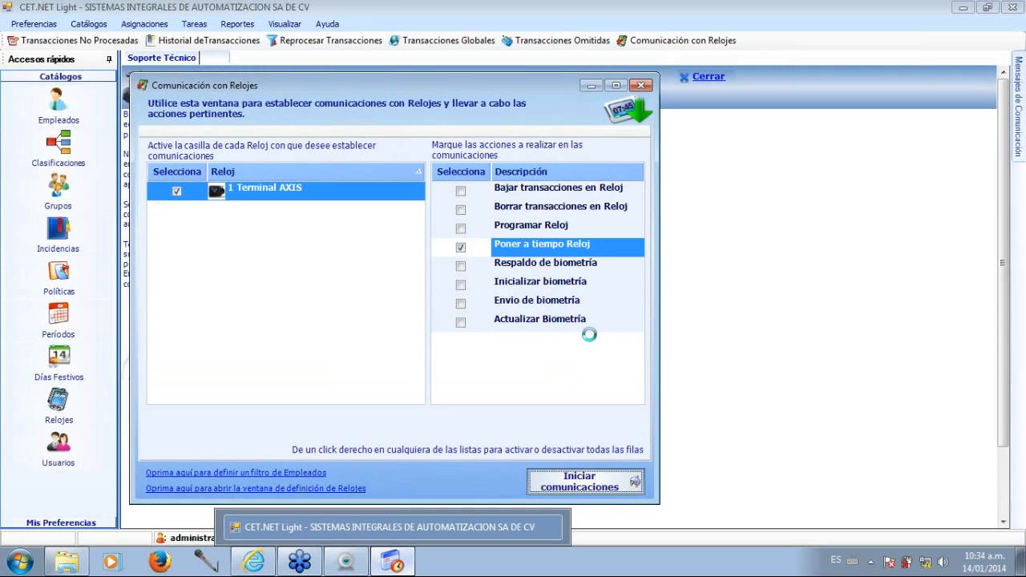
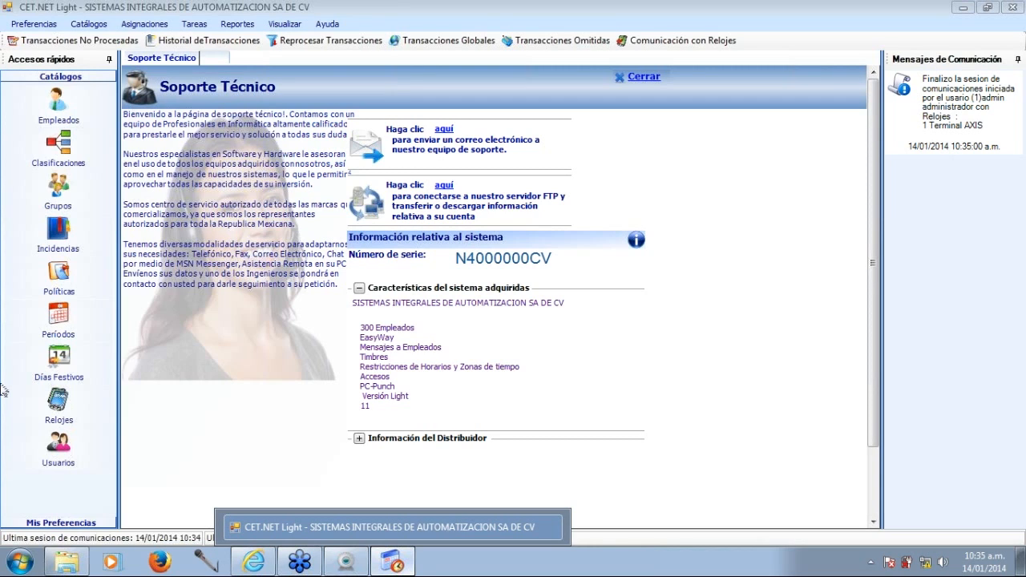
Open the Bitácora de Comunicaciones of Terminal AXIS in Relojes, examine the latest session's parameters and results, and close the window.
{"action": "left_click", "coordinate": [59, 399]}
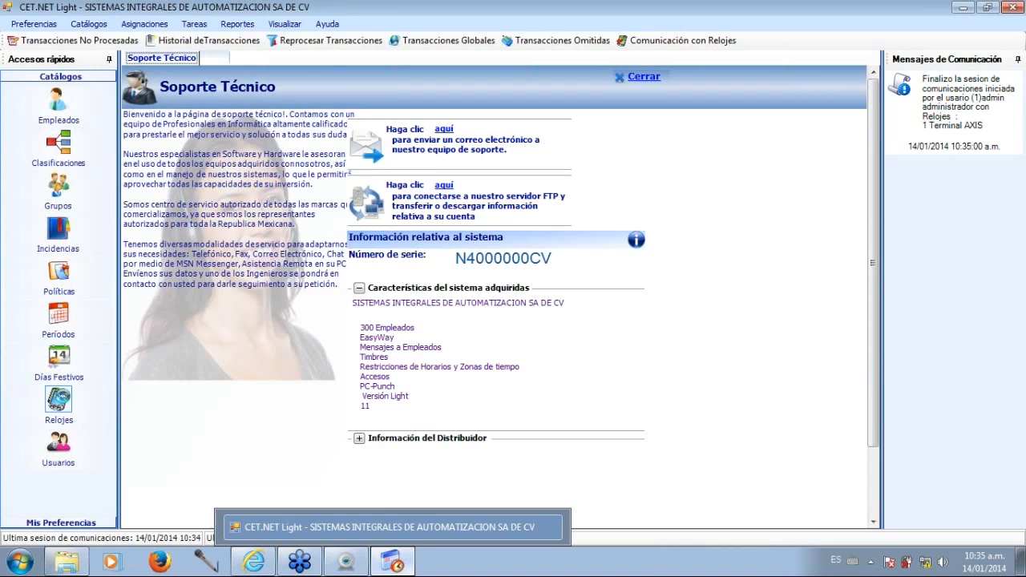
{"action": "left_click", "coordinate": [335, 130]}
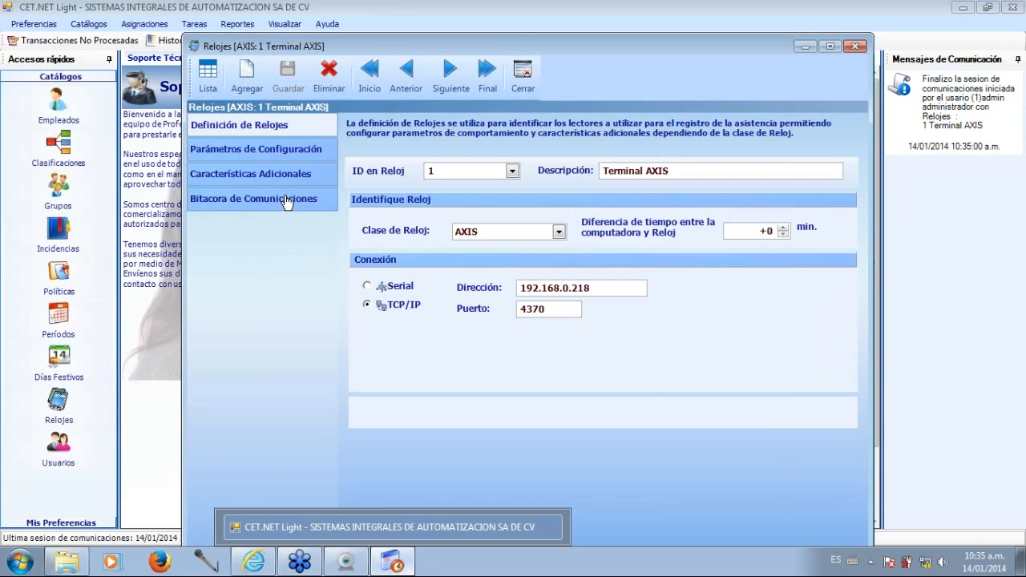
{"action": "left_click", "coordinate": [287, 201]}
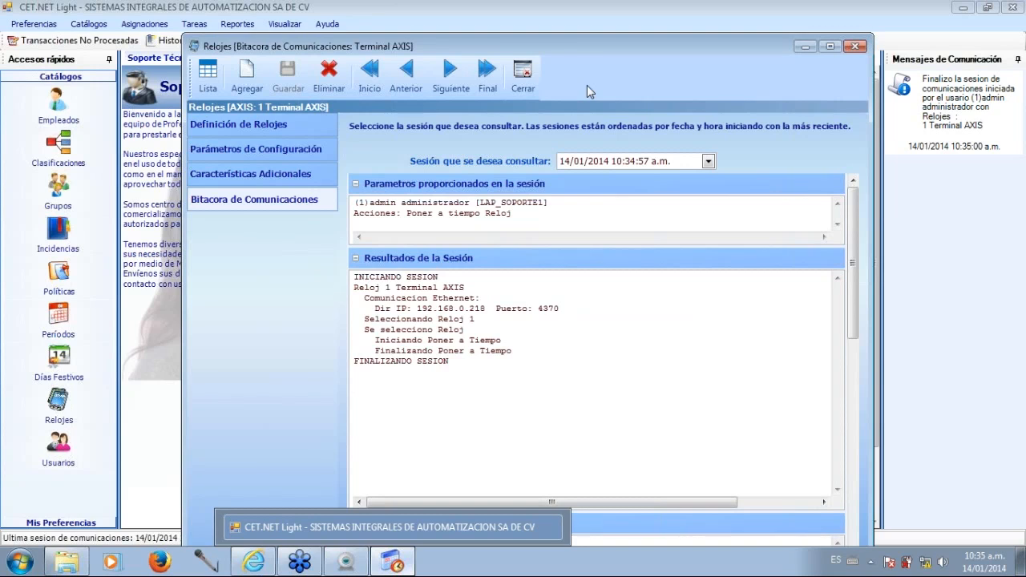
{"action": "left_click_drag", "start_coordinate": [575, 46], "coordinate": [565, 16]}
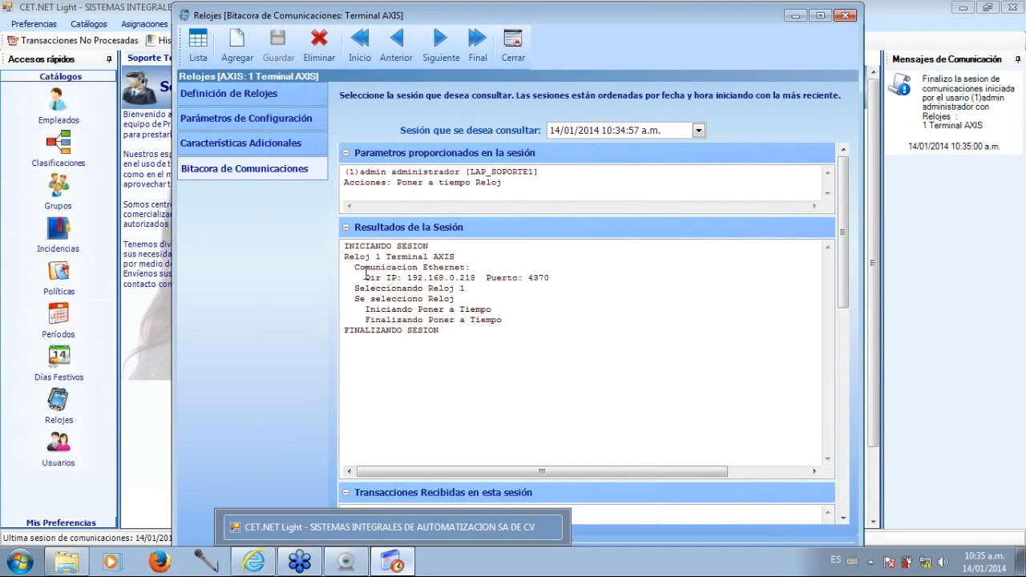
{"action": "key", "text": "ctrl+a"}
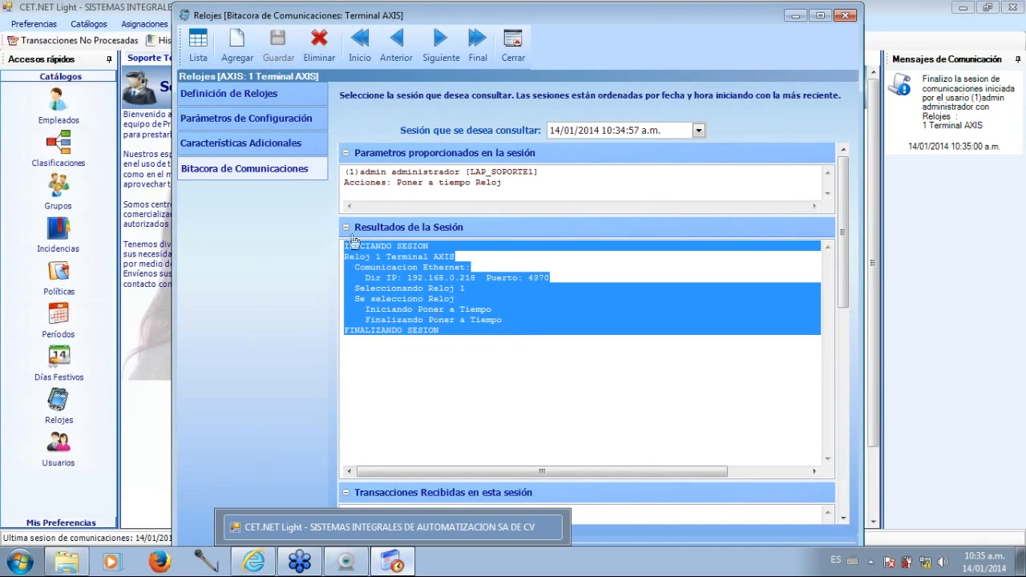
{"action": "left_click", "coordinate": [559, 339]}
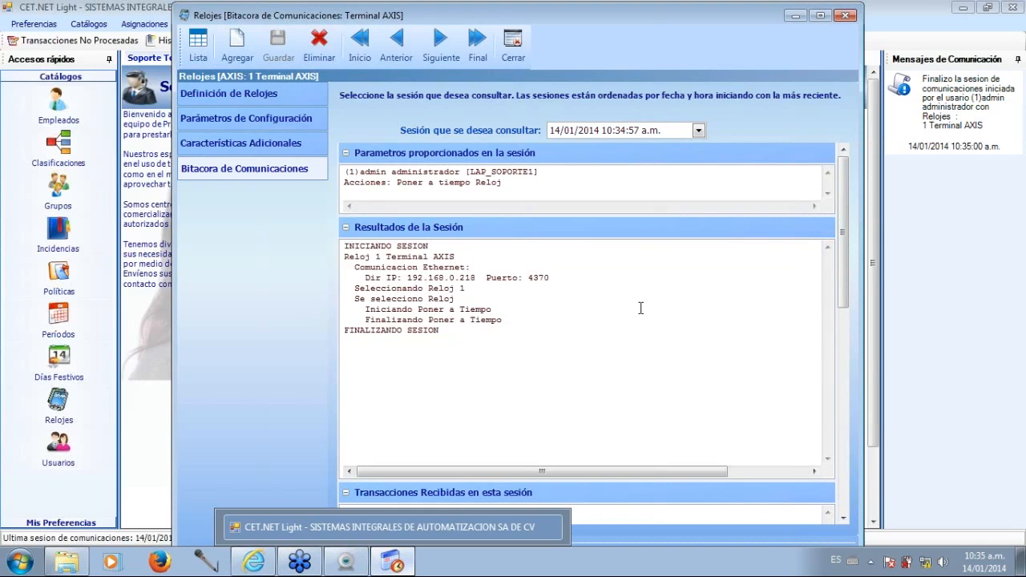
{"action": "mouse_move", "coordinate": [844, 234]}
{"action": "left_mouse_down"}
{"action": "mouse_move", "coordinate": [846, 310]}
{"action": "mouse_move", "coordinate": [845, 230]}
{"action": "left_mouse_up"}
{"action": "left_click", "coordinate": [513, 55]}
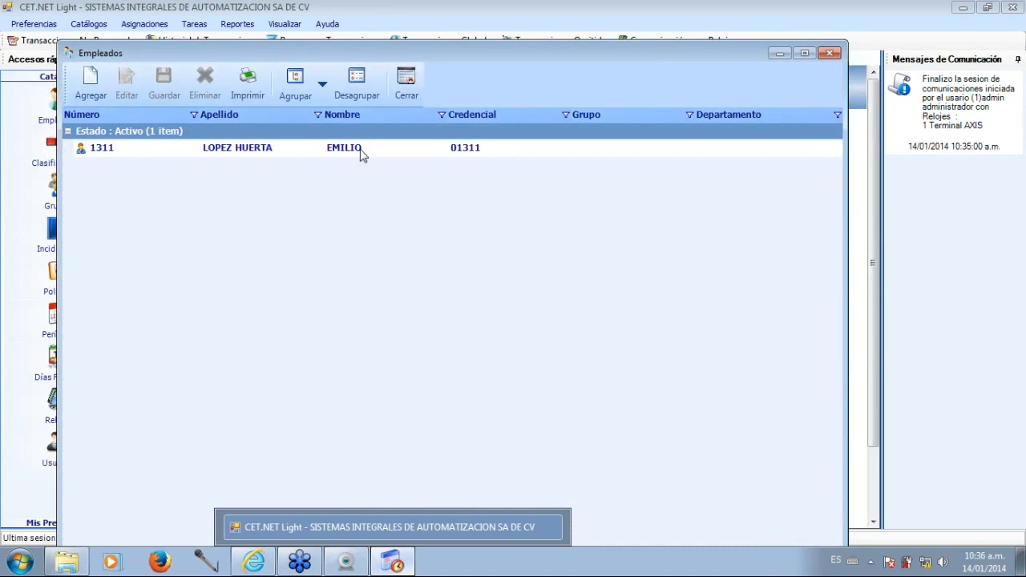
Assign Terminal AXIS to the active employee in the Relojes section of the employee record, save it and back up the employee's fingerprints.
{"action": "double_click", "coordinate": [361, 152]}
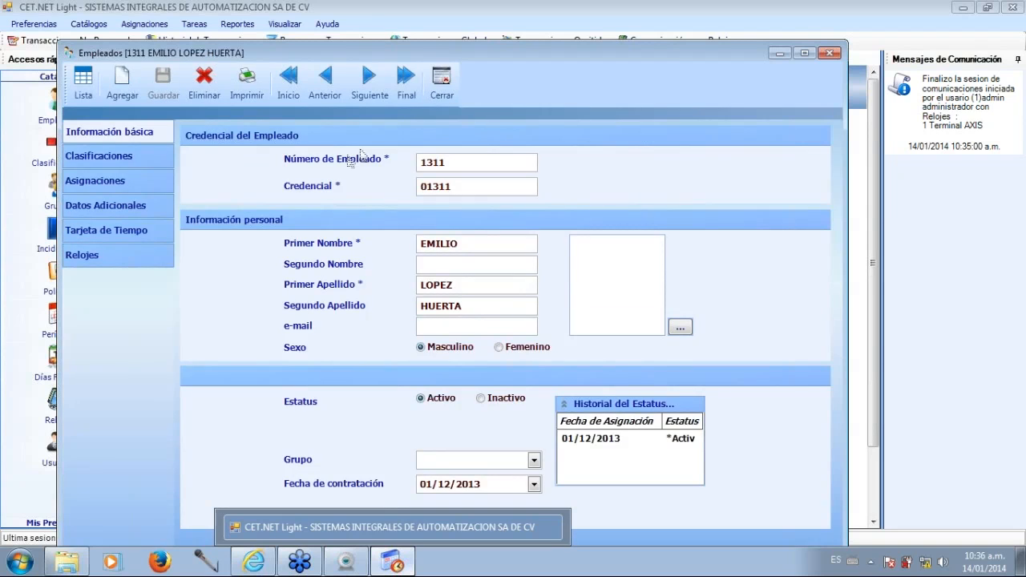
{"action": "left_click", "coordinate": [104, 257]}
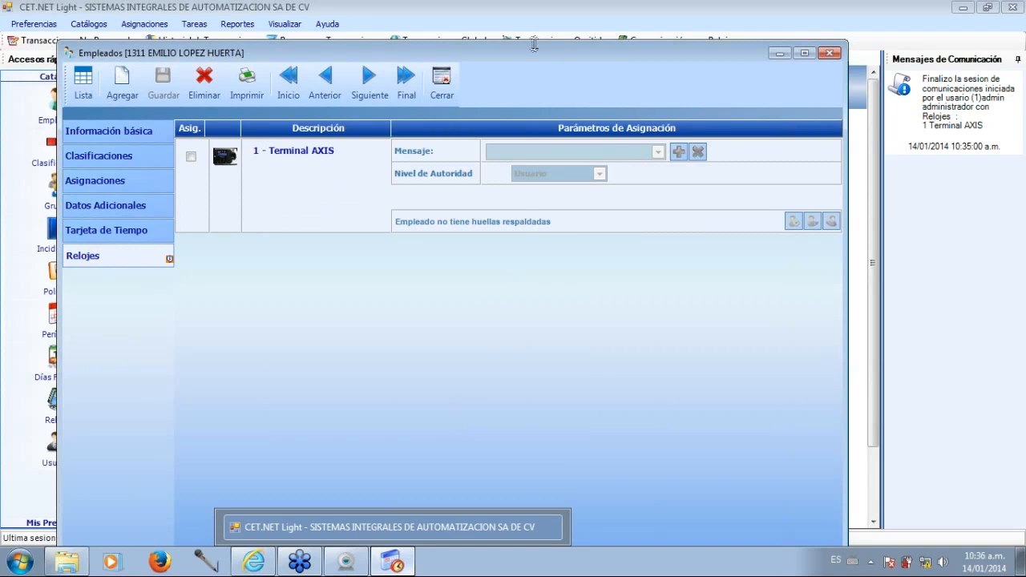
{"action": "left_click_drag", "start_coordinate": [533, 54], "coordinate": [561, 24]}
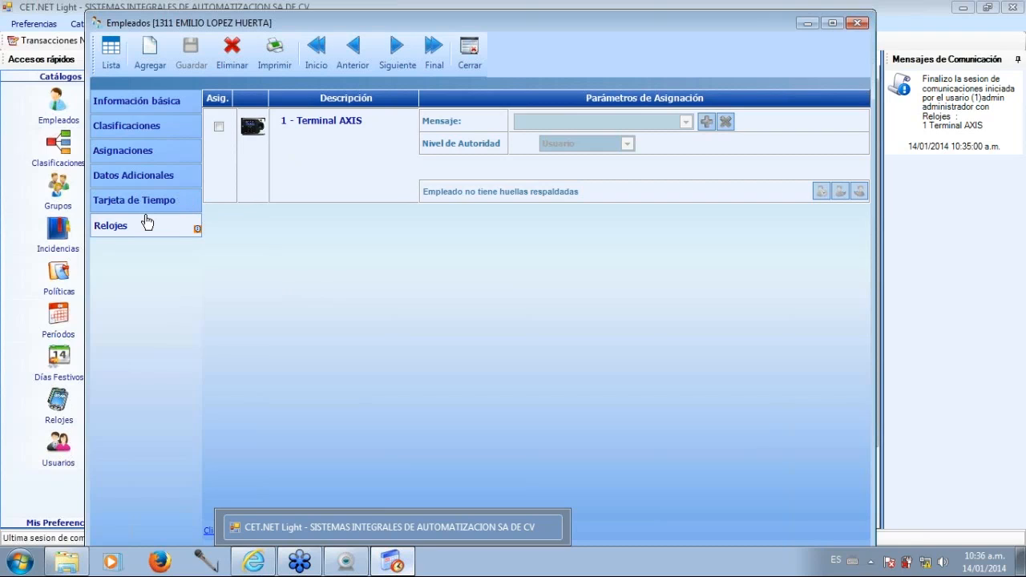
{"action": "left_click", "coordinate": [219, 127]}
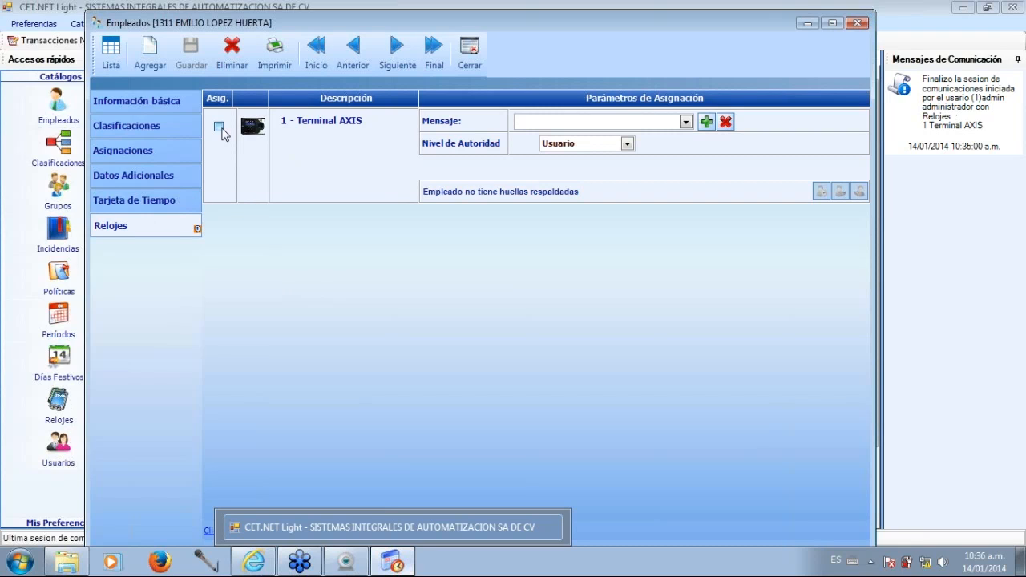
{"action": "left_click", "coordinate": [219, 127]}
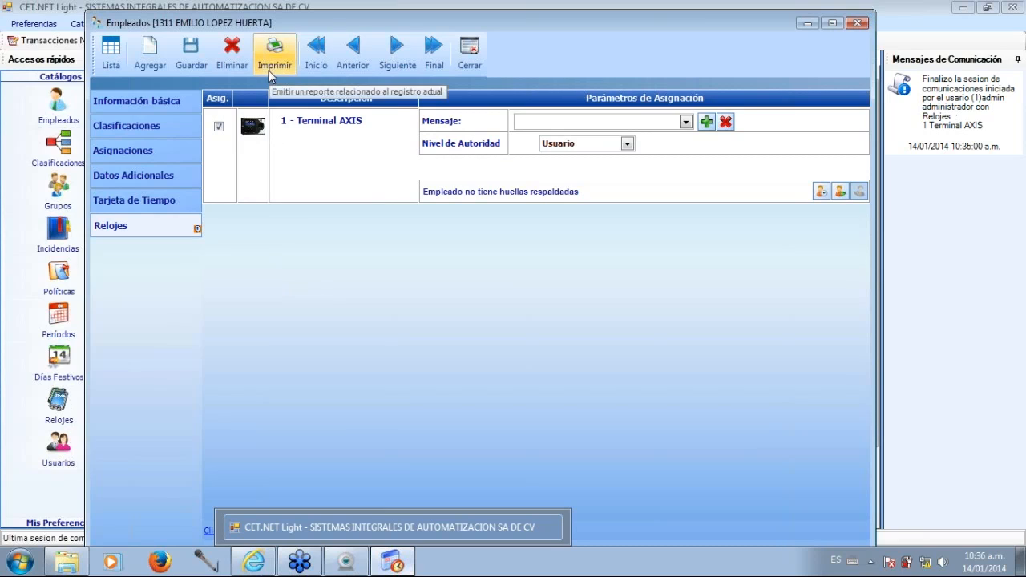
{"action": "left_click", "coordinate": [189, 56]}
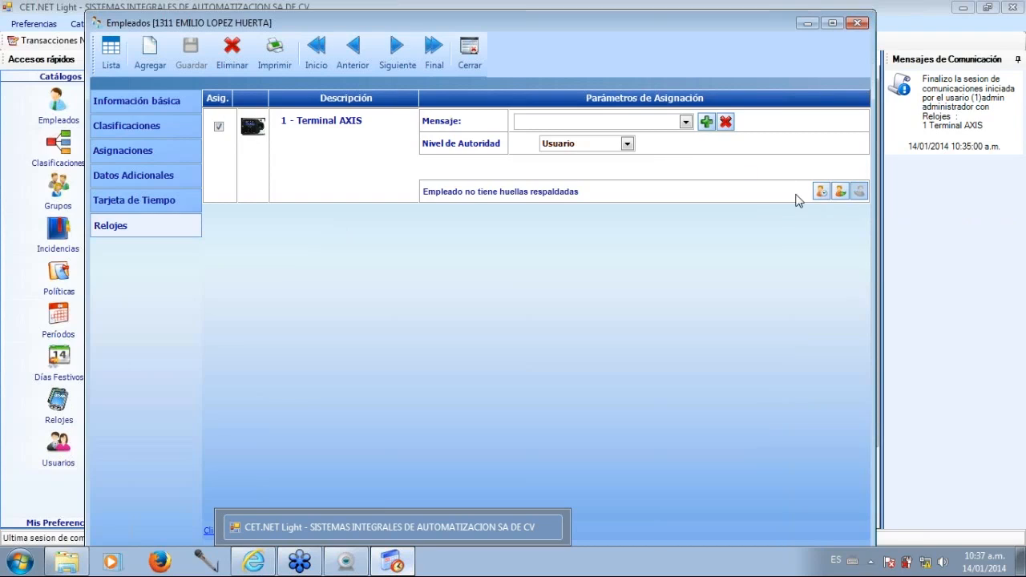
{"action": "left_click", "coordinate": [838, 192]}
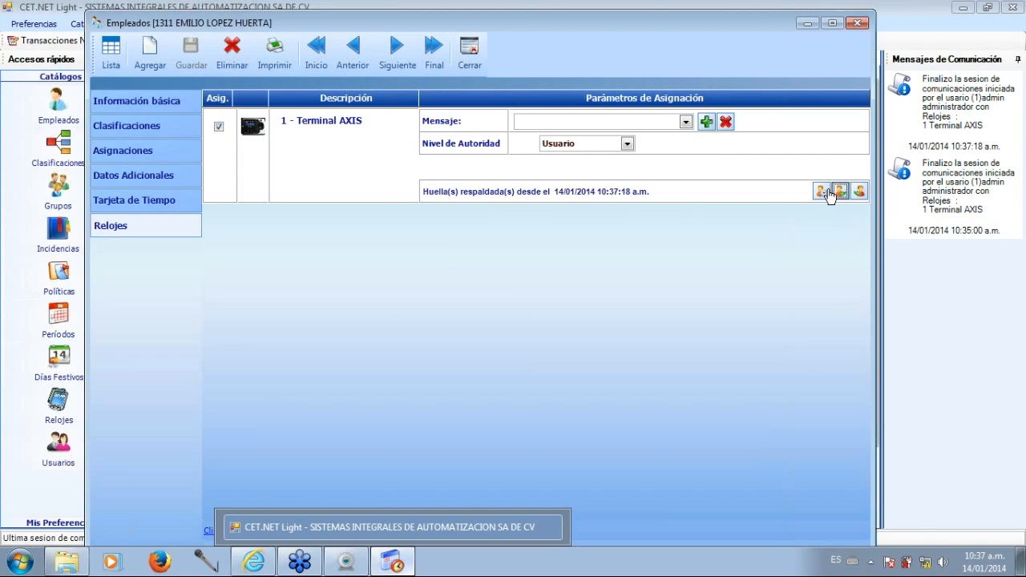
Set the employee's Mensaje for Terminal AXIS to the option with only the full name, save the record and close the Empleados window.
{"action": "left_click", "coordinate": [685, 122]}
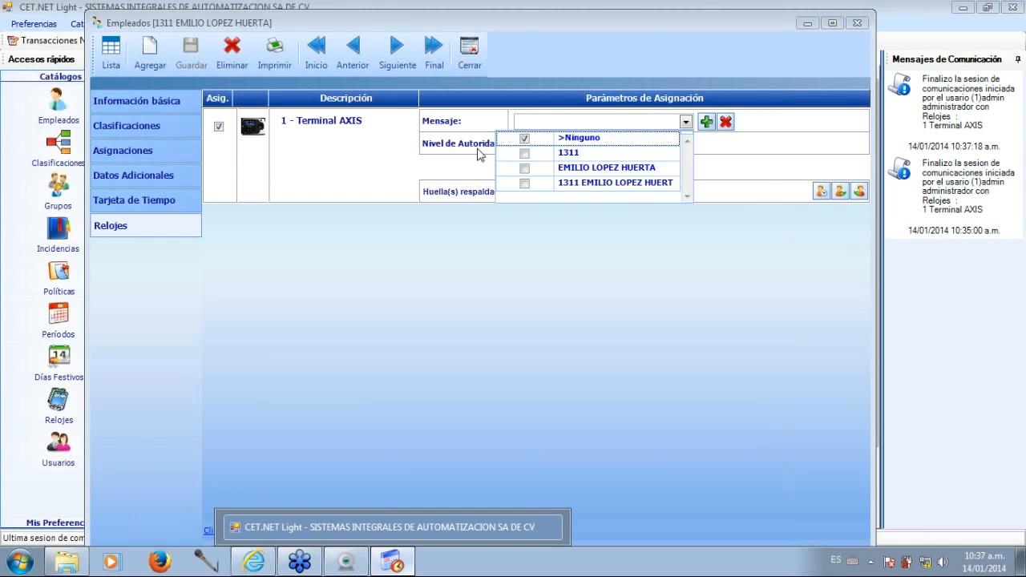
{"action": "left_click", "coordinate": [526, 171]}
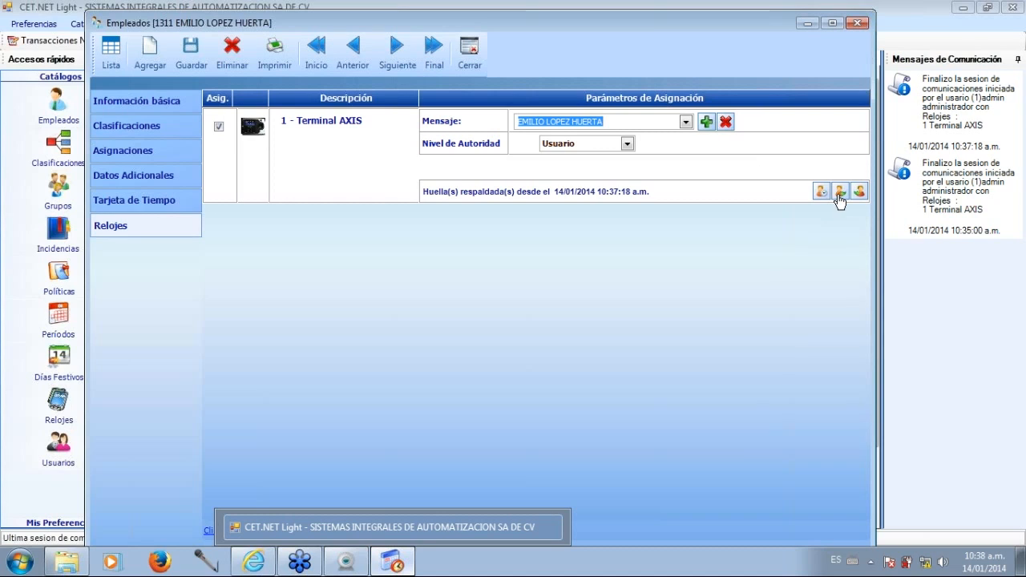
{"action": "left_click", "coordinate": [203, 57]}
{"action": "left_click", "coordinate": [438, 170]}
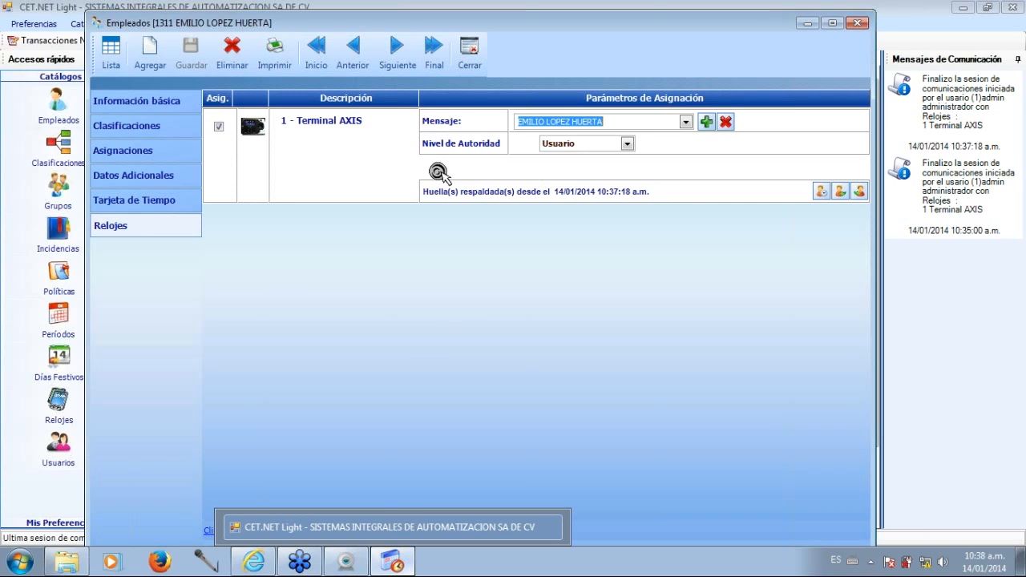
{"action": "left_click", "coordinate": [473, 56]}
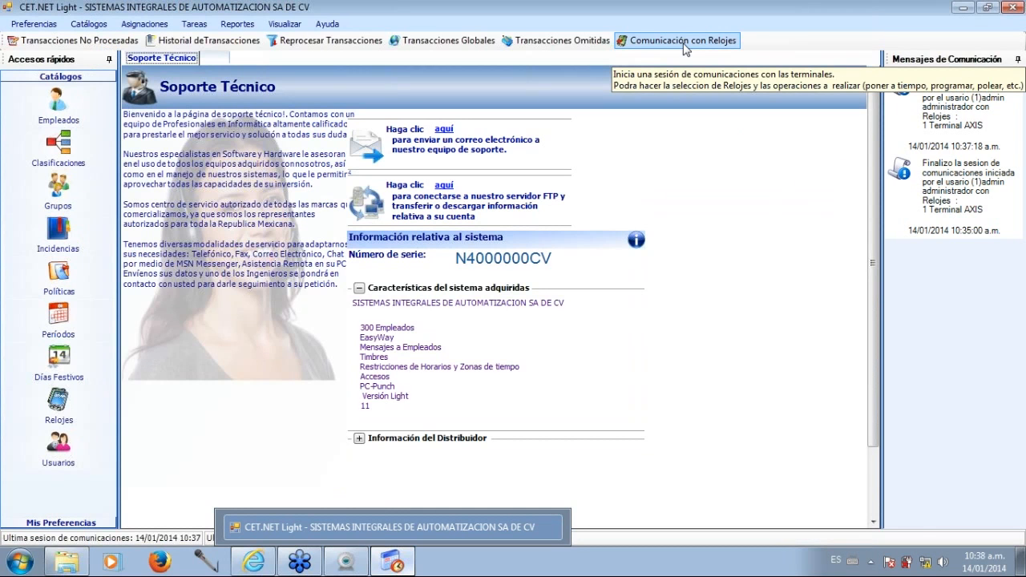
Examine the Respaldo de biometría action in Comunicación con Relojes and close the window without starting communications.
{"action": "left_click", "coordinate": [684, 42]}
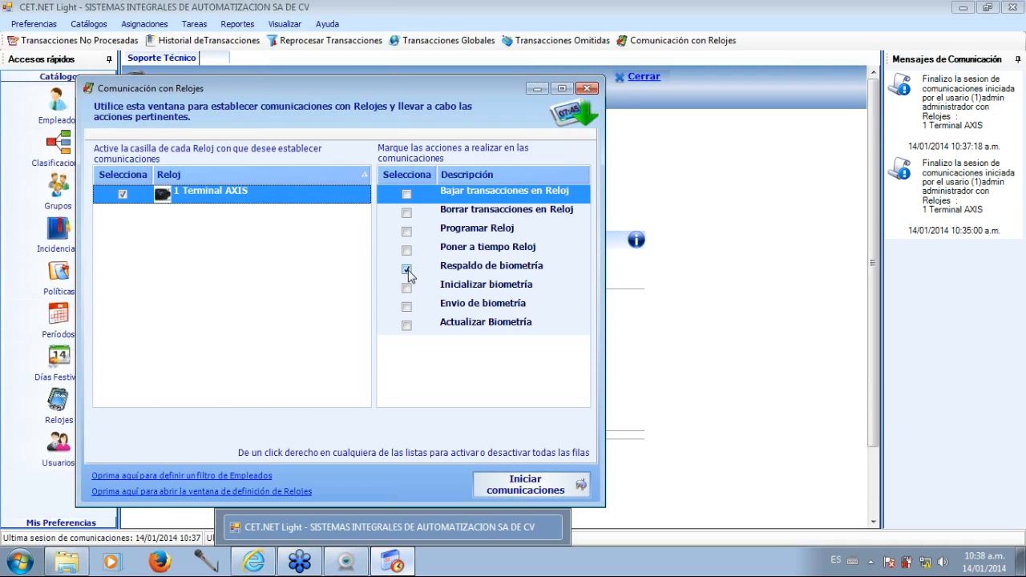
{"action": "left_click", "coordinate": [408, 271]}
{"action": "left_click", "coordinate": [406, 270]}
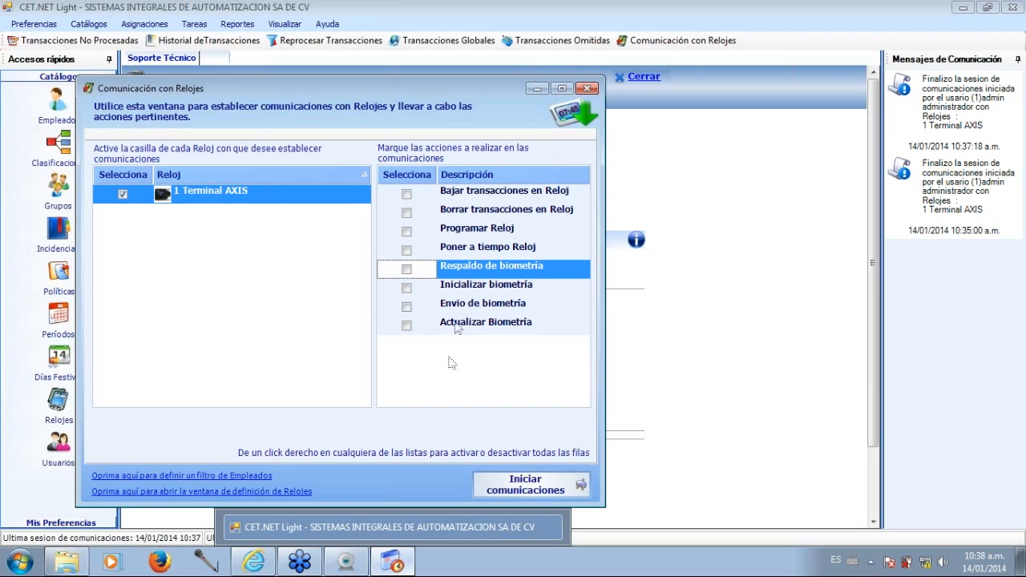
{"action": "left_click", "coordinate": [589, 89]}
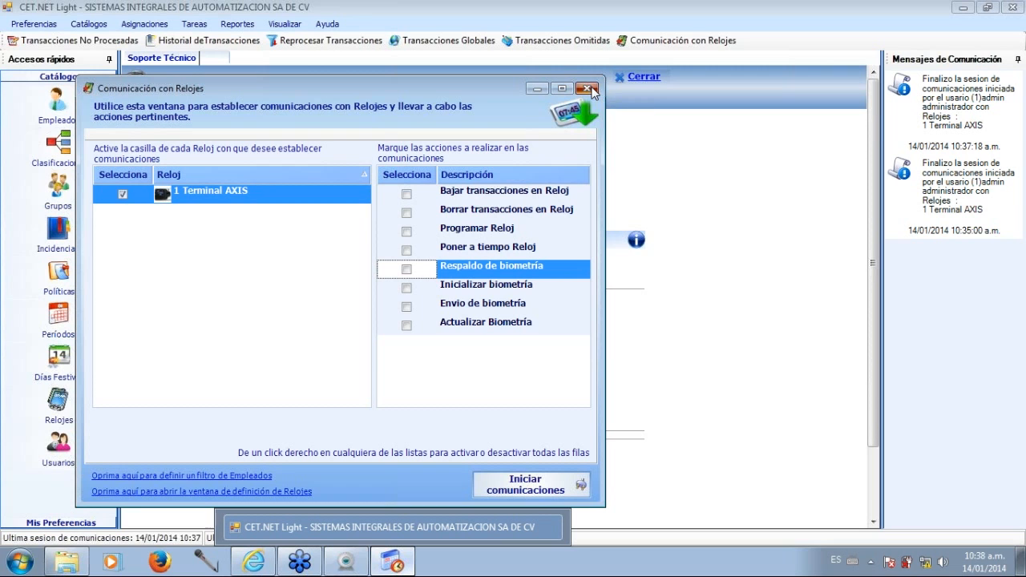
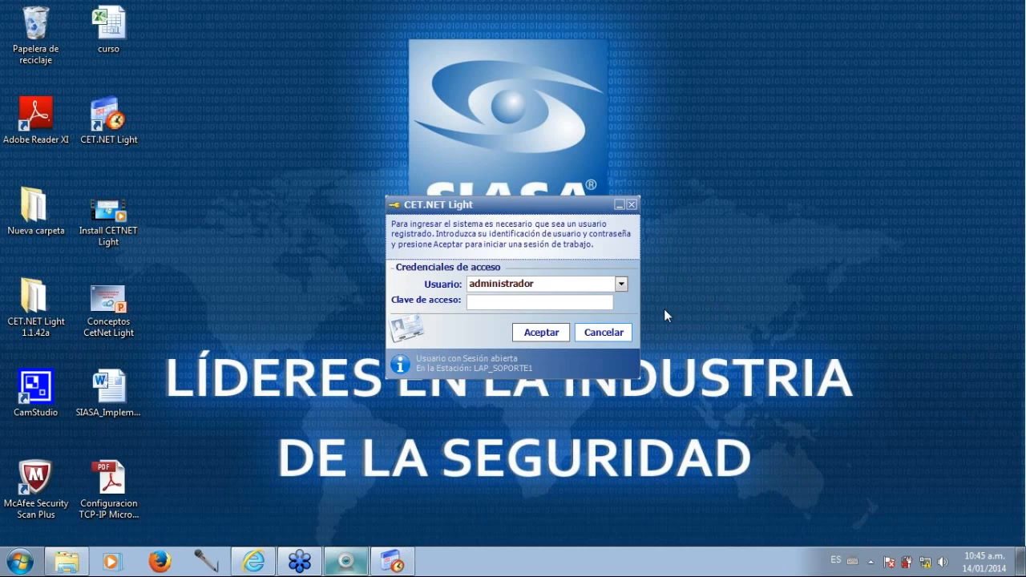
Log in to CET.NET Light as administrador with the access password and maximize the main window.
{"action": "left_click", "coordinate": [526, 304]}
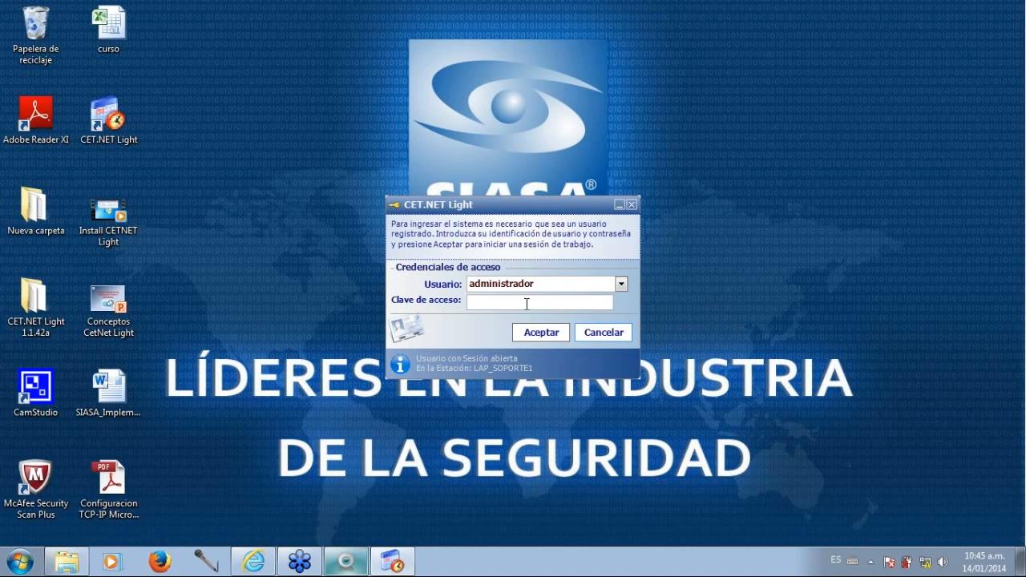
{"action": "type", "text": "*****"}
{"action": "key", "text": "Return"}
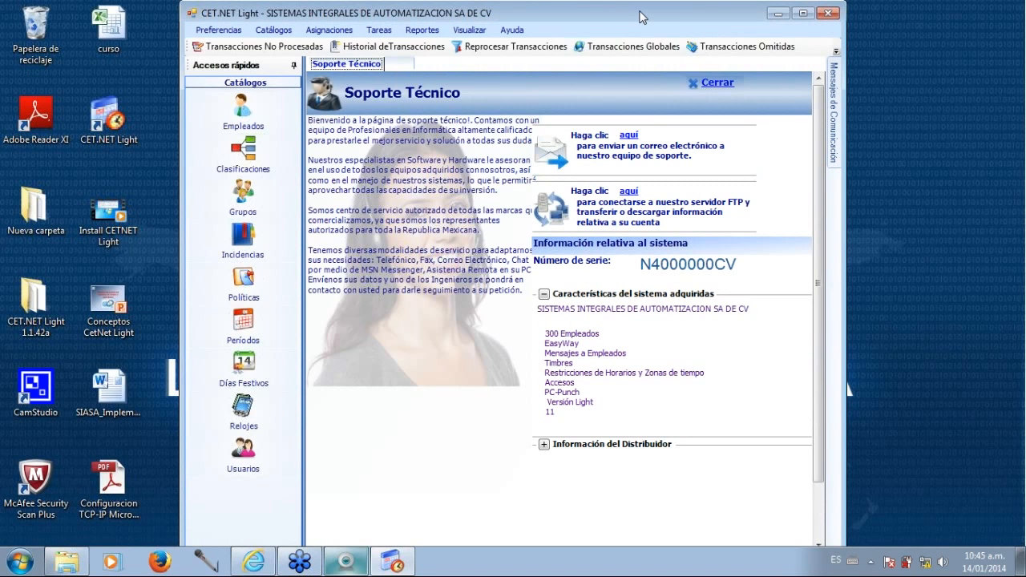
{"action": "double_click", "coordinate": [641, 16]}
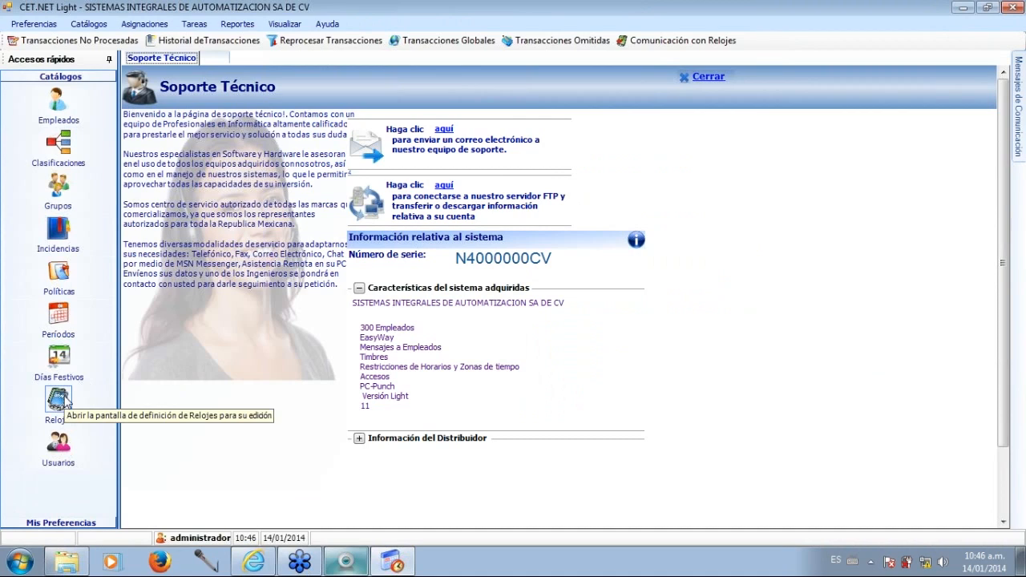
Add a clock in Relojes with ID 1, description NEO CONNECT PLUS and class EASY WAY, and save it.
{"action": "left_click", "coordinate": [69, 404]}
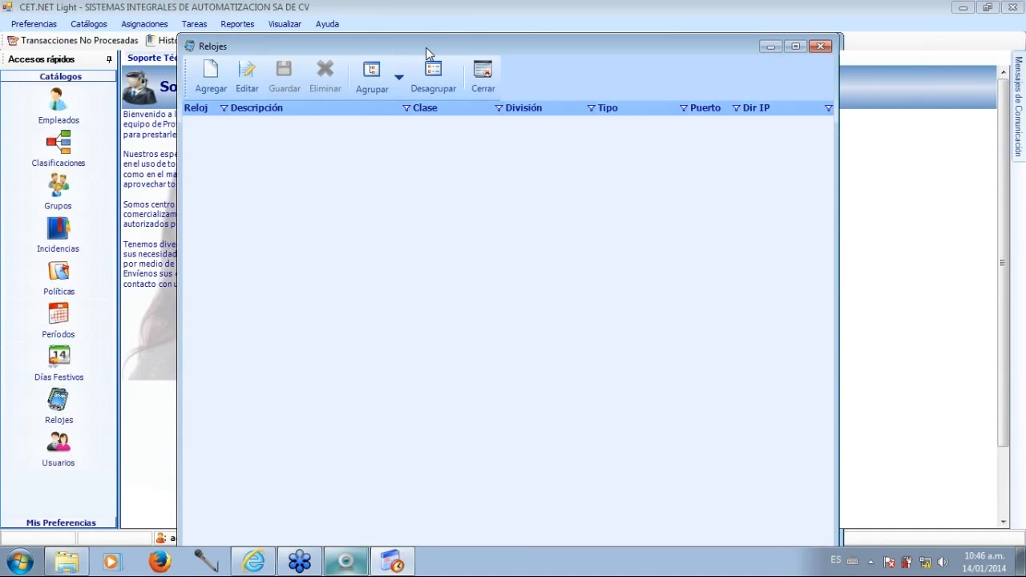
{"action": "left_click_drag", "start_coordinate": [425, 47], "coordinate": [382, 18]}
{"action": "left_click", "coordinate": [164, 45]}
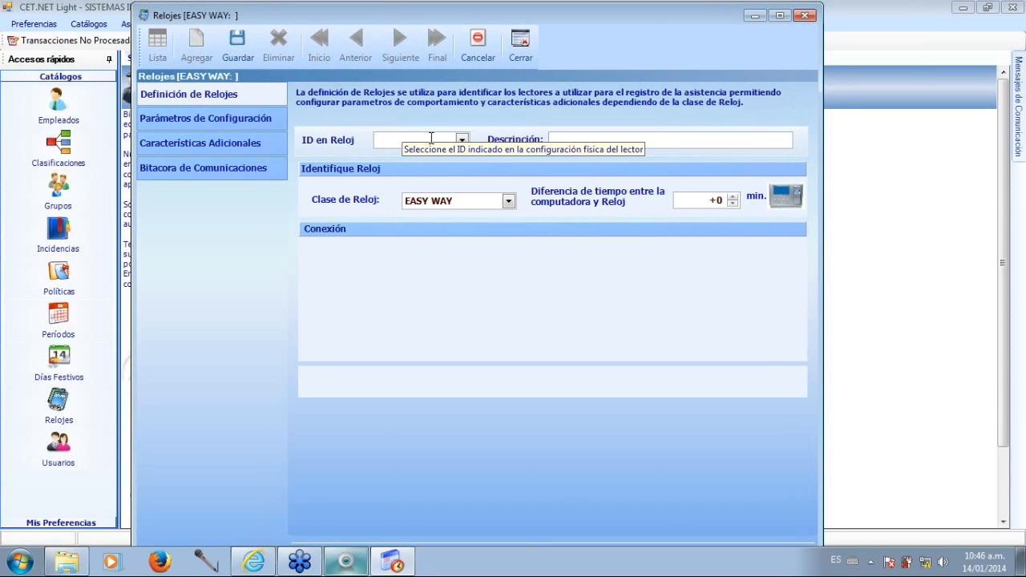
{"action": "left_click", "coordinate": [462, 141]}
{"action": "left_click", "coordinate": [462, 141]}
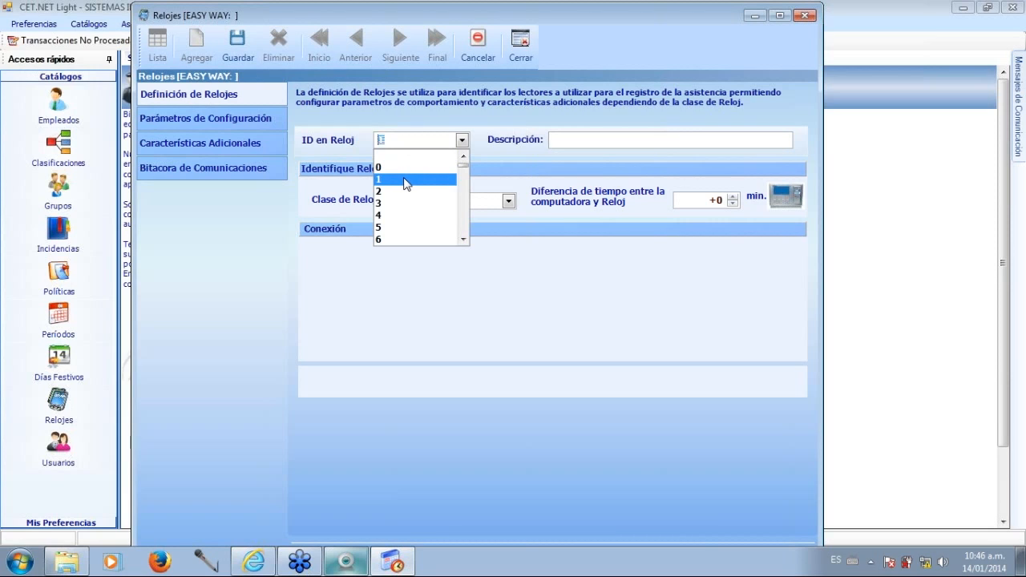
{"action": "left_click", "coordinate": [407, 180]}
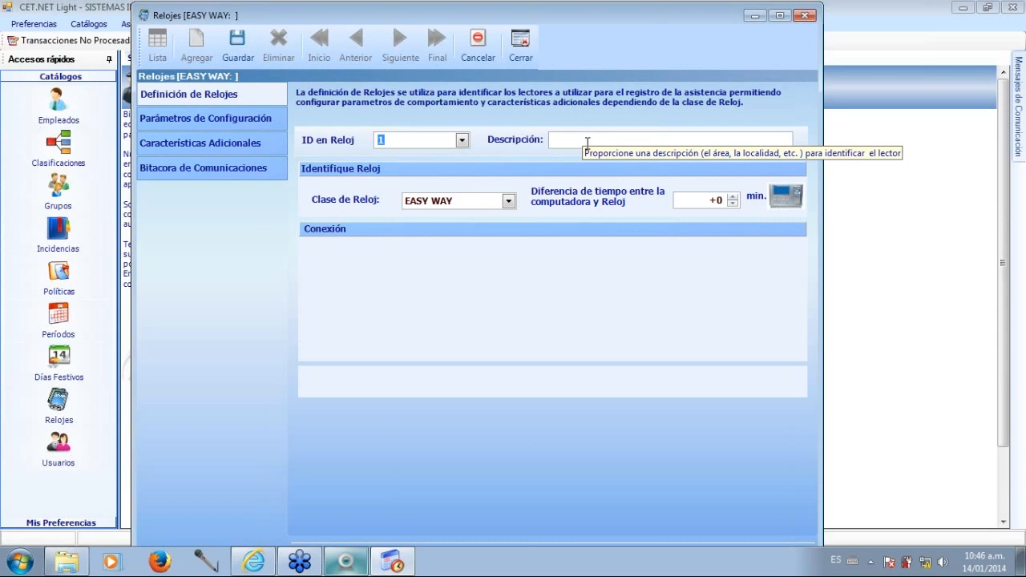
{"action": "left_click", "coordinate": [587, 142]}
{"action": "type", "text": "NEO C"}
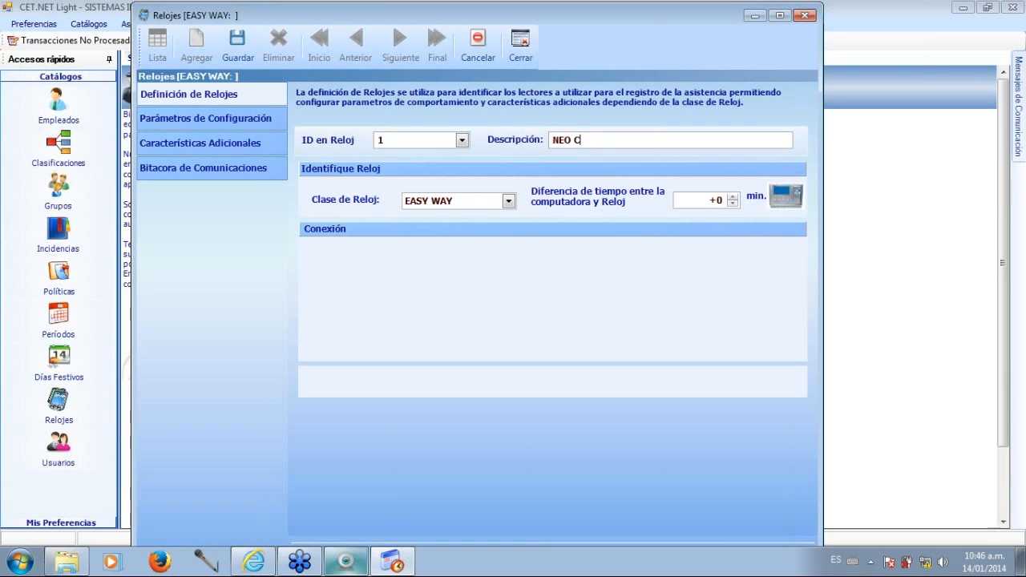
{"action": "type", "text": "ONNECT PLUS"}
{"action": "left_click", "coordinate": [509, 201]}
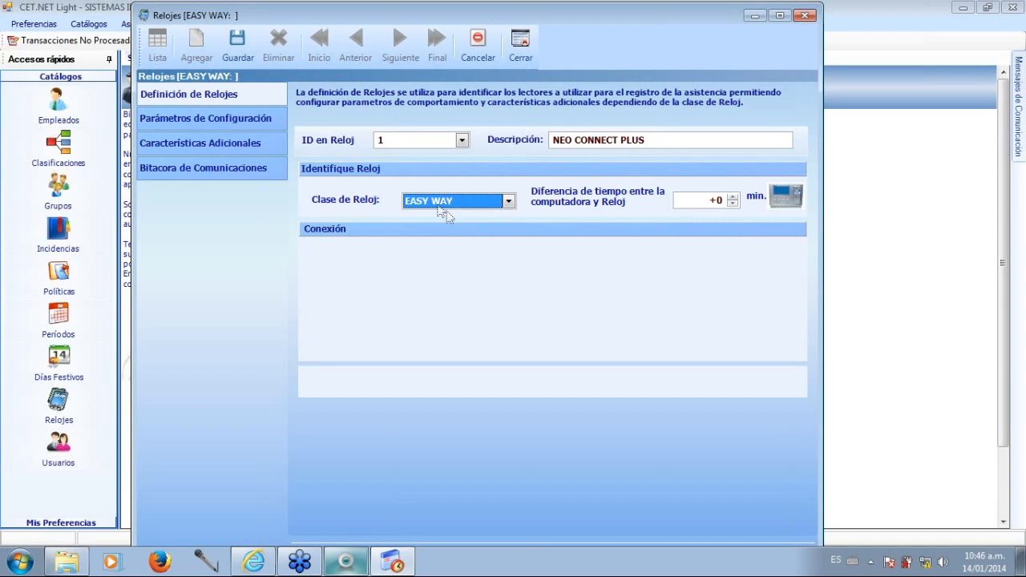
{"action": "left_click", "coordinate": [238, 49]}
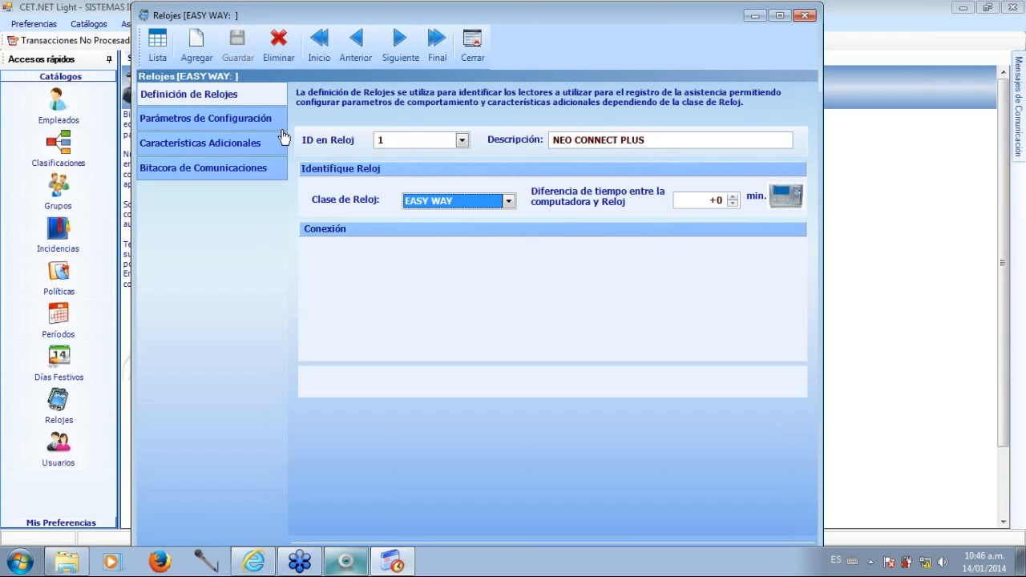
In the clock's Parámetros de Configuración, set Modelo to Neo / Ace and the USB port to USB Drive.
{"action": "left_click", "coordinate": [228, 127]}
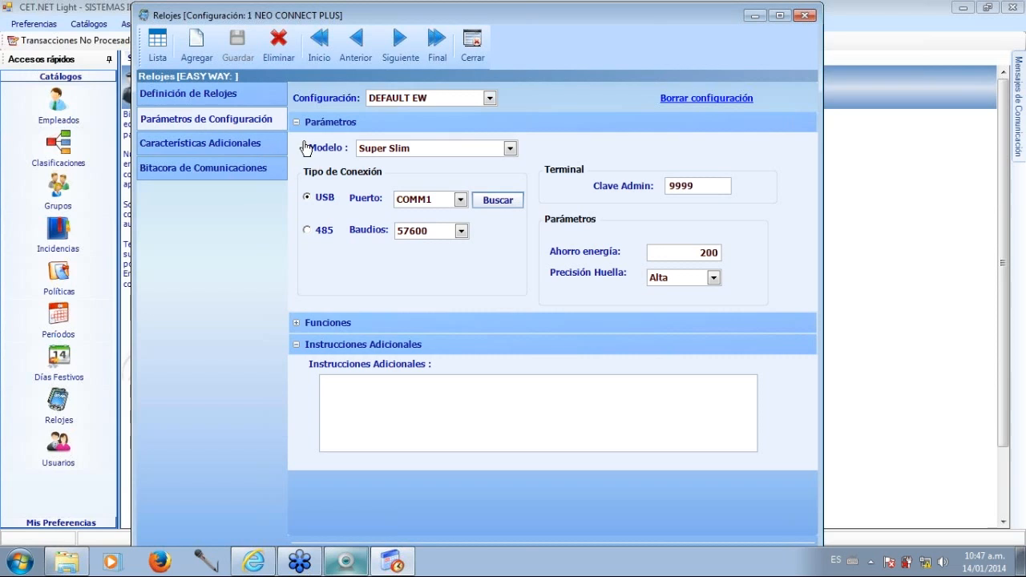
{"action": "left_click", "coordinate": [510, 148]}
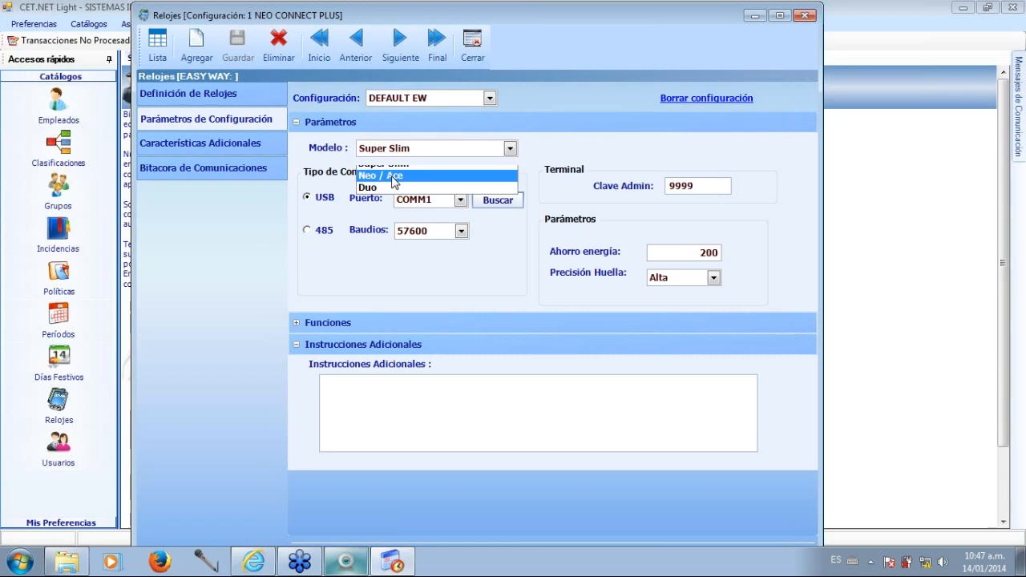
{"action": "left_click", "coordinate": [392, 177]}
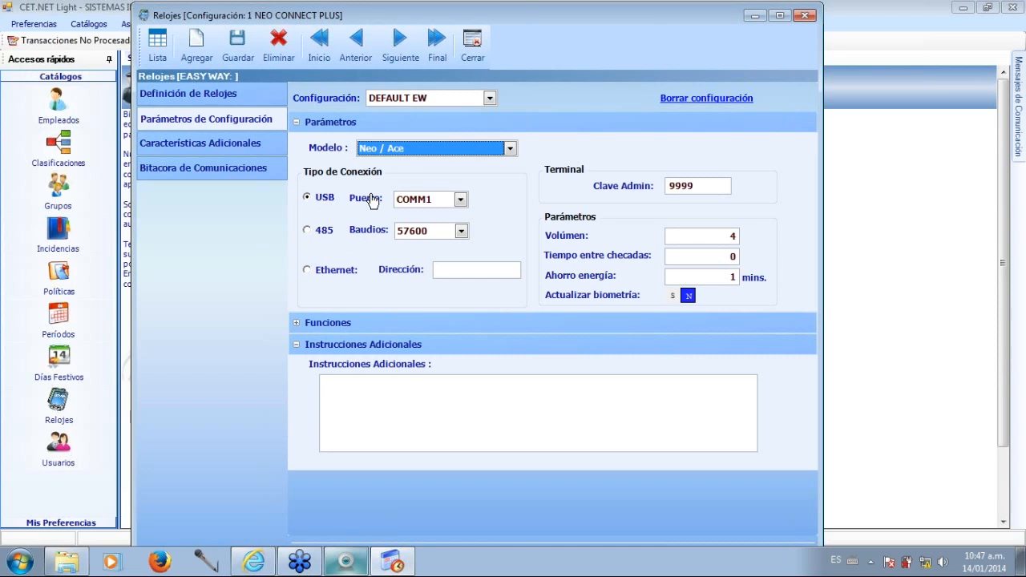
{"action": "left_click", "coordinate": [462, 203]}
{"action": "left_click", "coordinate": [461, 215]}
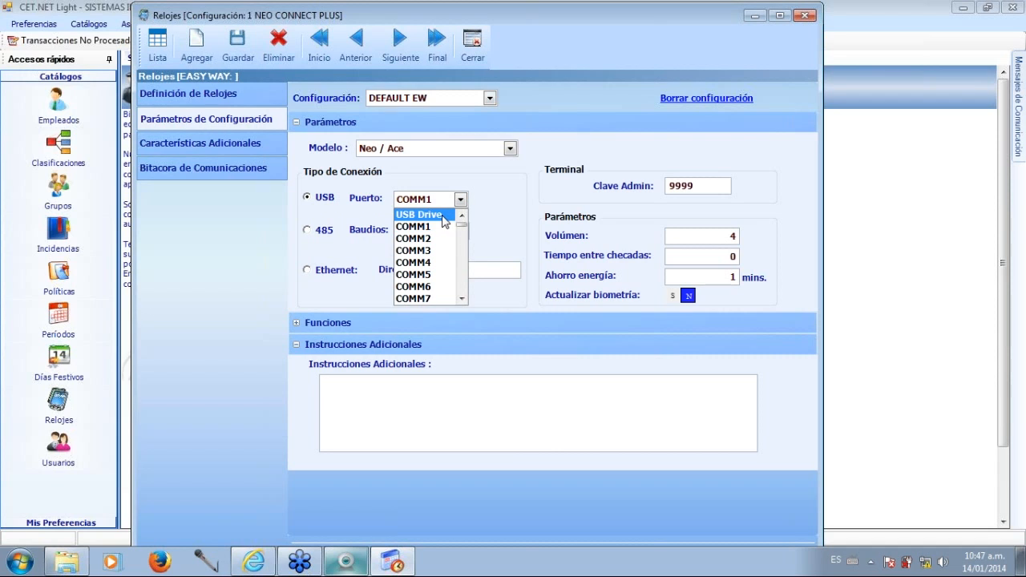
{"action": "left_click", "coordinate": [440, 216]}
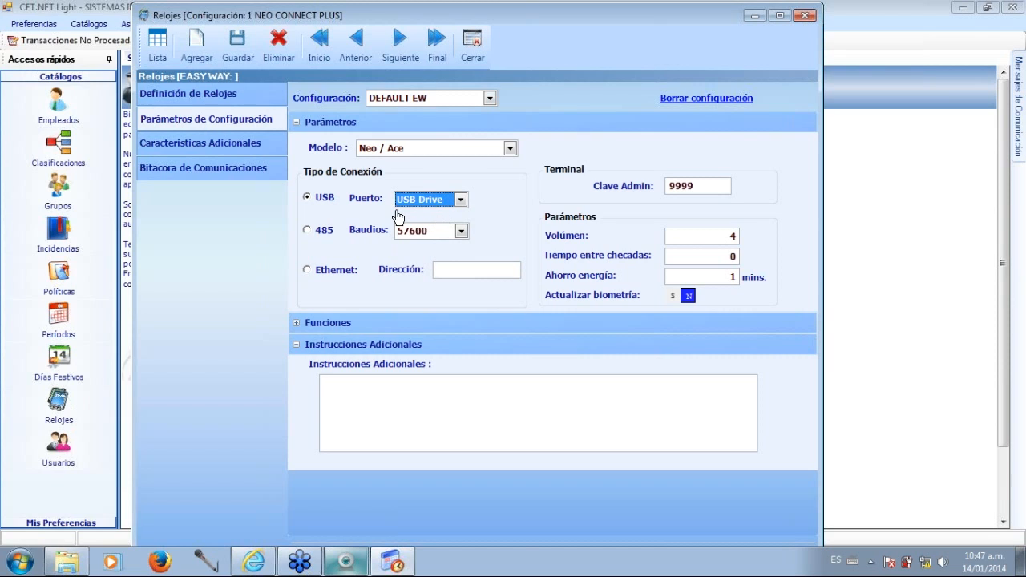
Select the 485 connection type and review its available Baudios rates.
{"action": "left_click", "coordinate": [312, 231]}
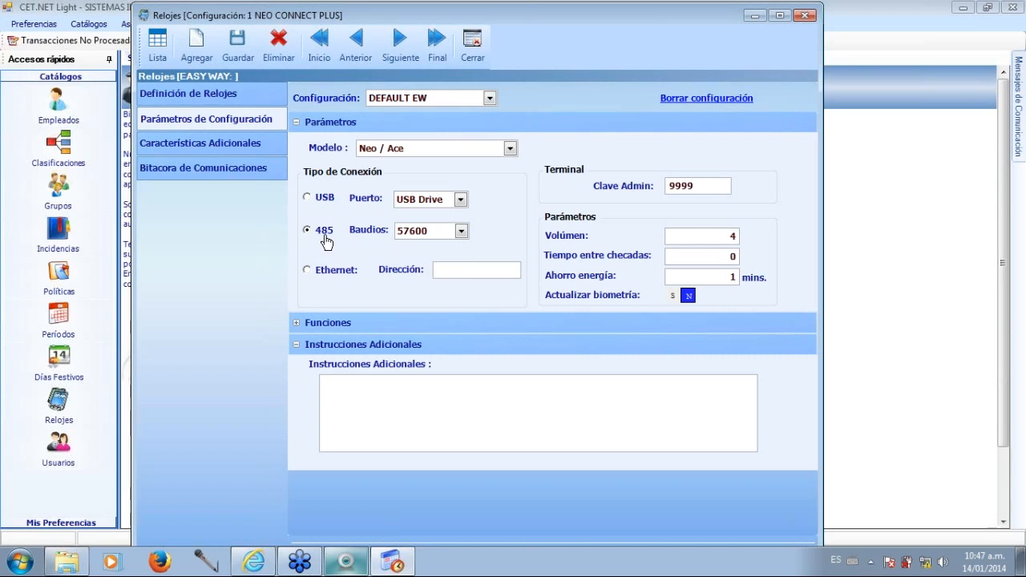
{"action": "left_click", "coordinate": [461, 230]}
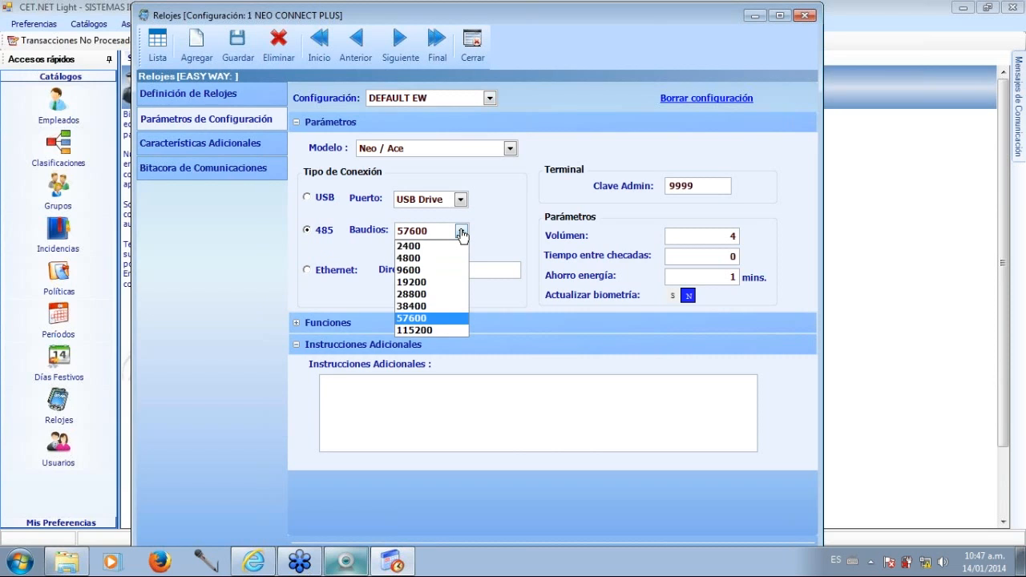
{"action": "left_click", "coordinate": [462, 232]}
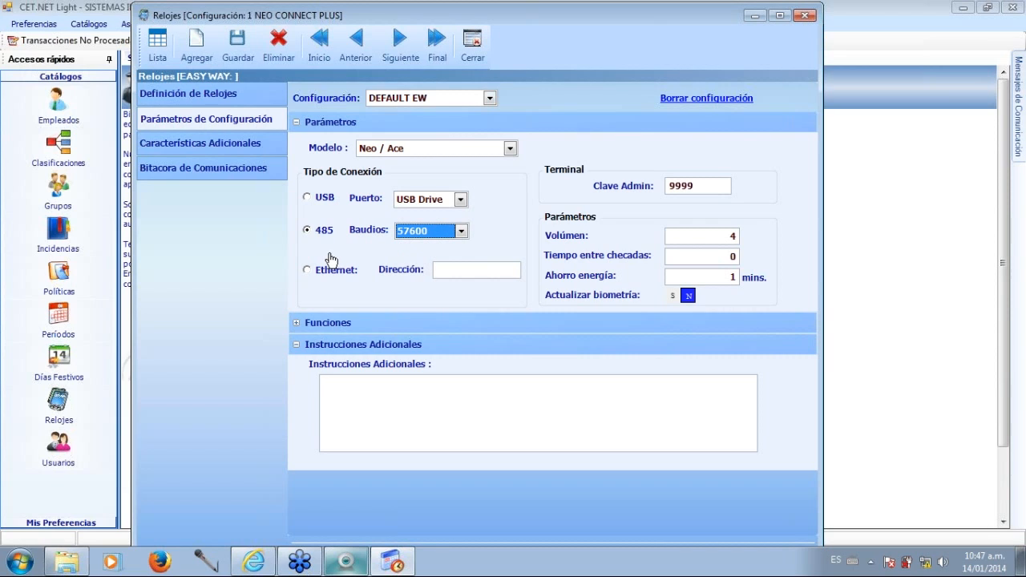
Set the connection type to Ethernet with the address 192.168.0.91.
{"action": "left_click", "coordinate": [309, 271]}
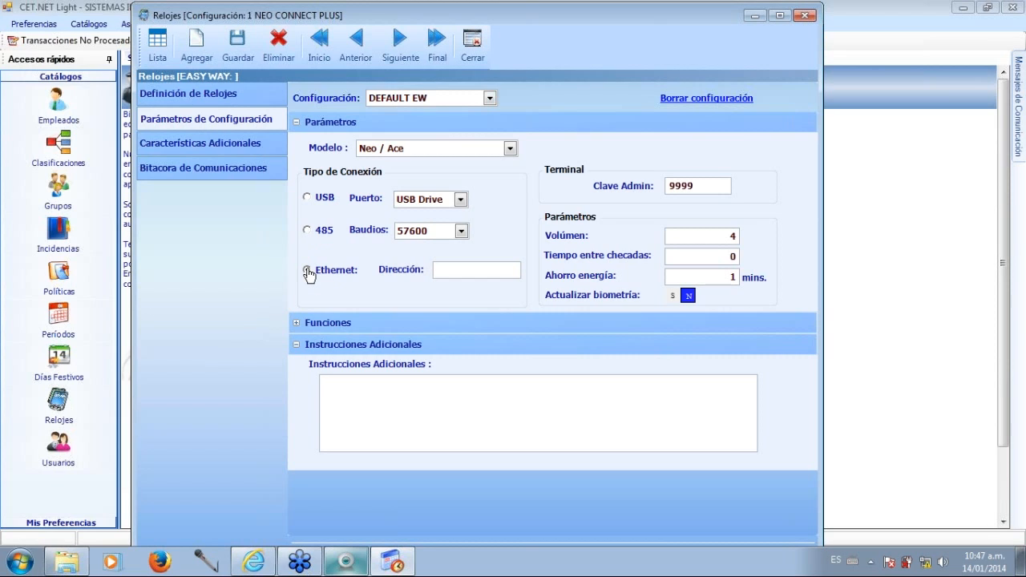
{"action": "left_click", "coordinate": [462, 273]}
{"action": "type", "text": "192.168.0.91"}
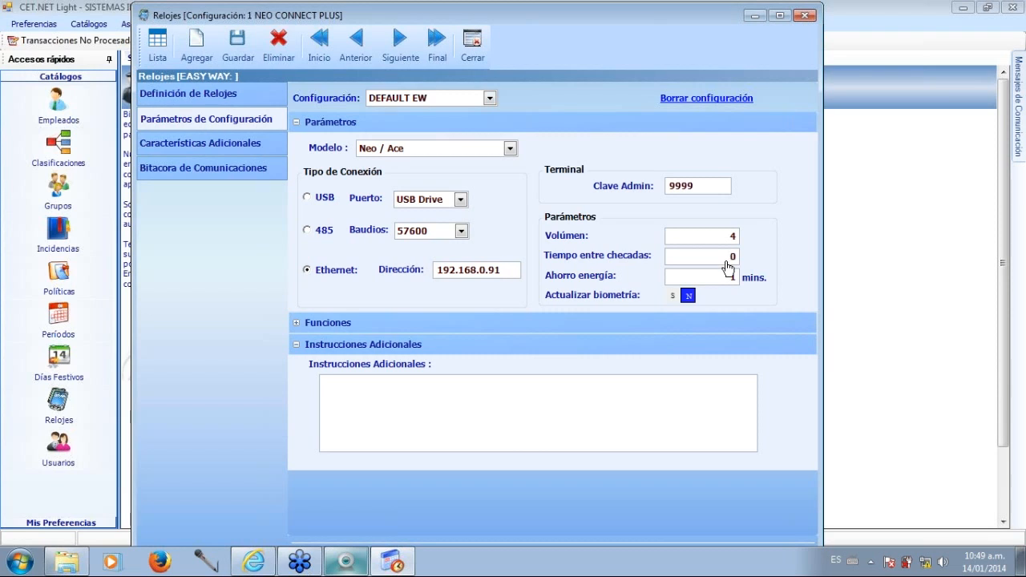
Set Tiempo entre checadas to 1 and Actualizar biometría to S.
{"action": "left_click", "coordinate": [734, 264]}
{"action": "double_click", "coordinate": [734, 265]}
{"action": "type", "text": "21"}
{"action": "key", "text": "BackSpace"}
{"action": "key", "text": "BackSpace"}
{"action": "type", "text": "1"}
{"action": "left_click", "coordinate": [673, 298]}
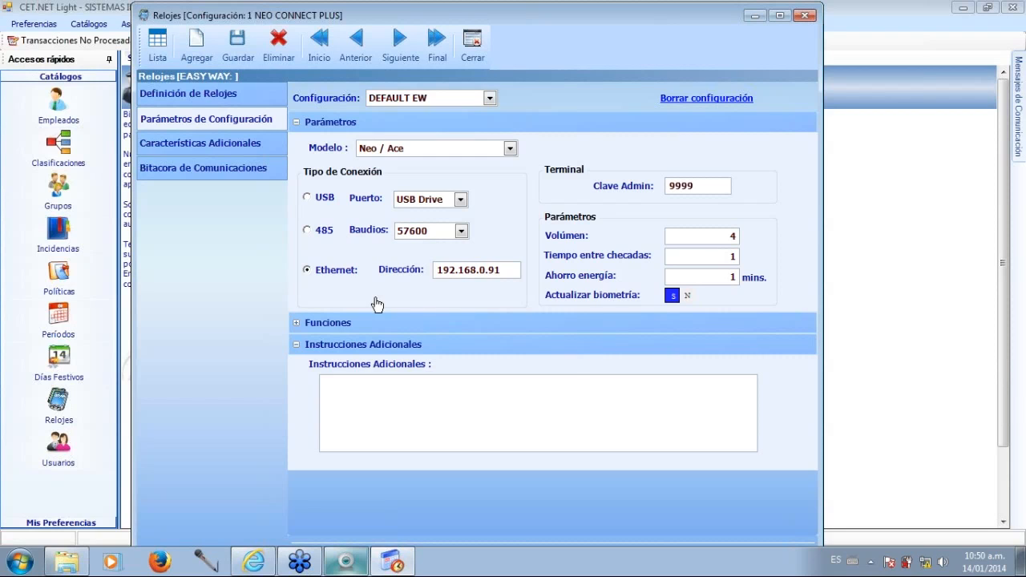
Expand Funciones, set Activar esta función to S for SG, and save the clock configuration.
{"action": "left_click", "coordinate": [296, 324]}
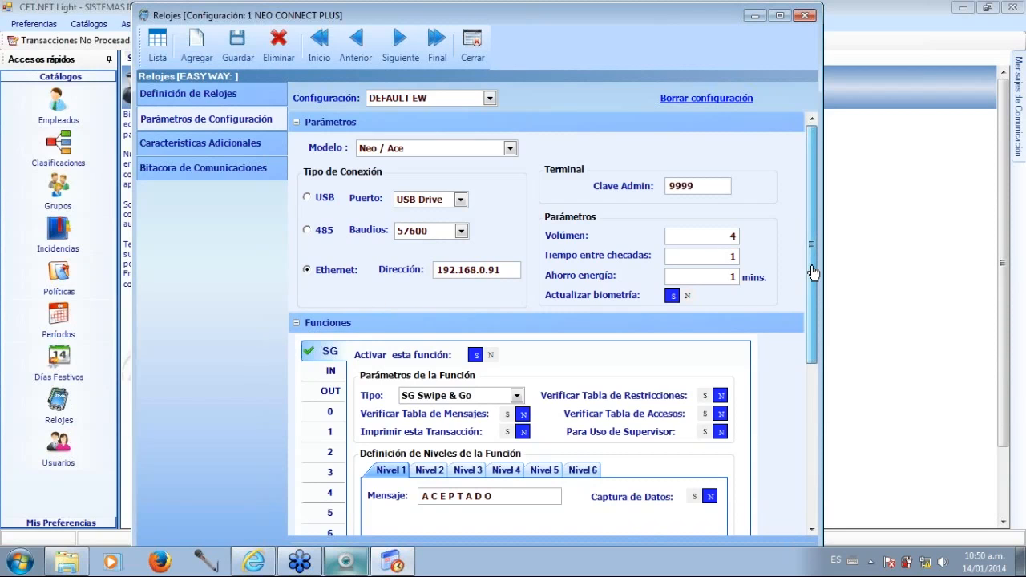
{"action": "left_click_drag", "start_coordinate": [812, 272], "coordinate": [815, 346]}
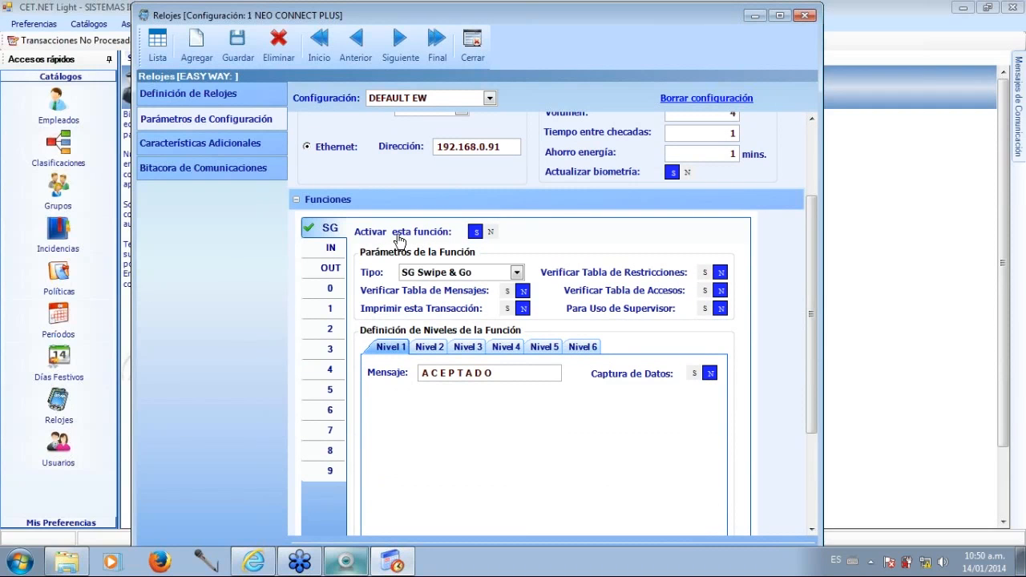
{"action": "left_click", "coordinate": [471, 237]}
{"action": "left_click", "coordinate": [243, 45]}
Examine the clock's Características Adicionales and Bitácora de Comunicaciones, and close the Relojes window.
{"action": "left_click", "coordinate": [238, 151]}
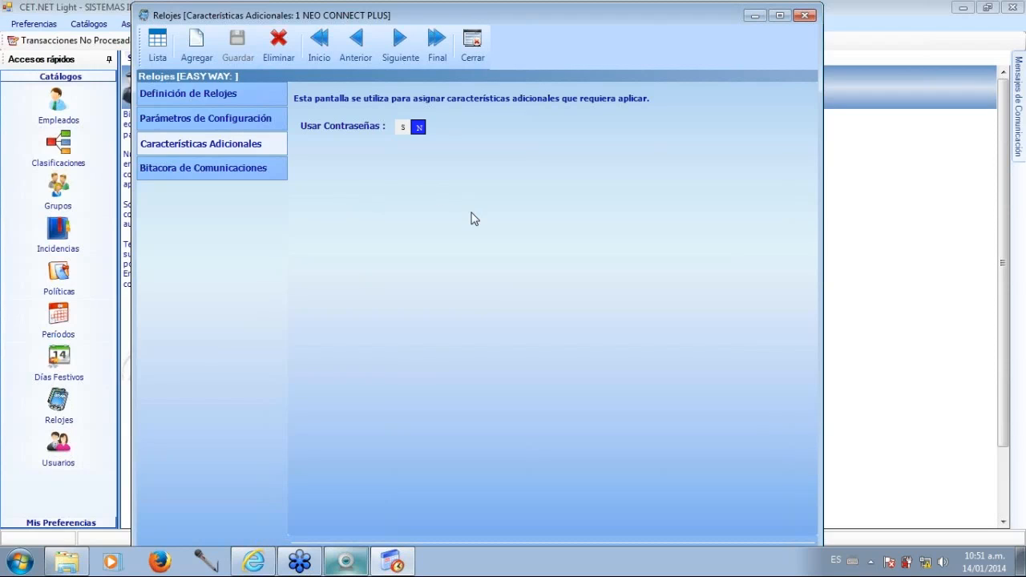
{"action": "left_click", "coordinate": [249, 175]}
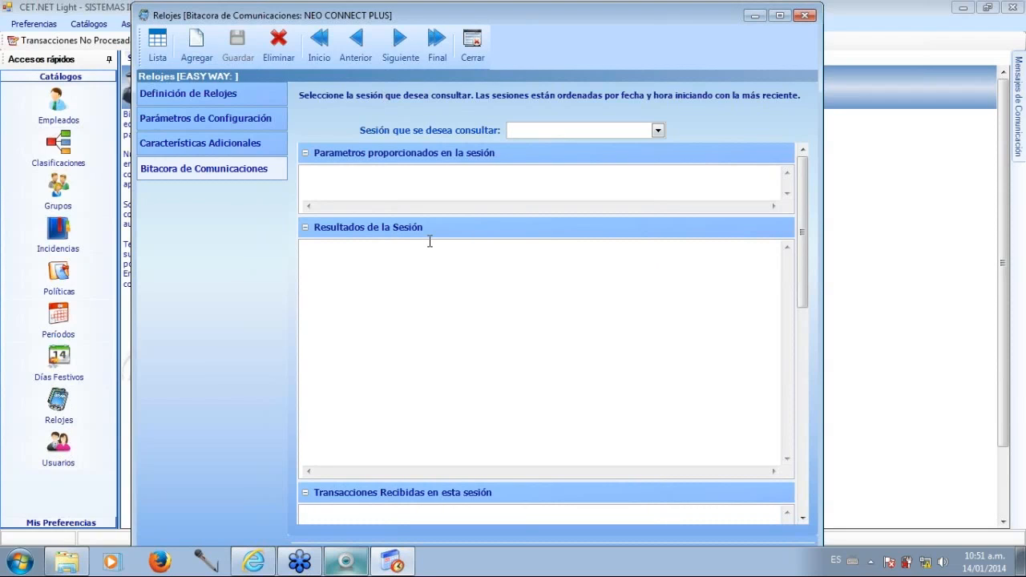
{"action": "left_click", "coordinate": [473, 60]}
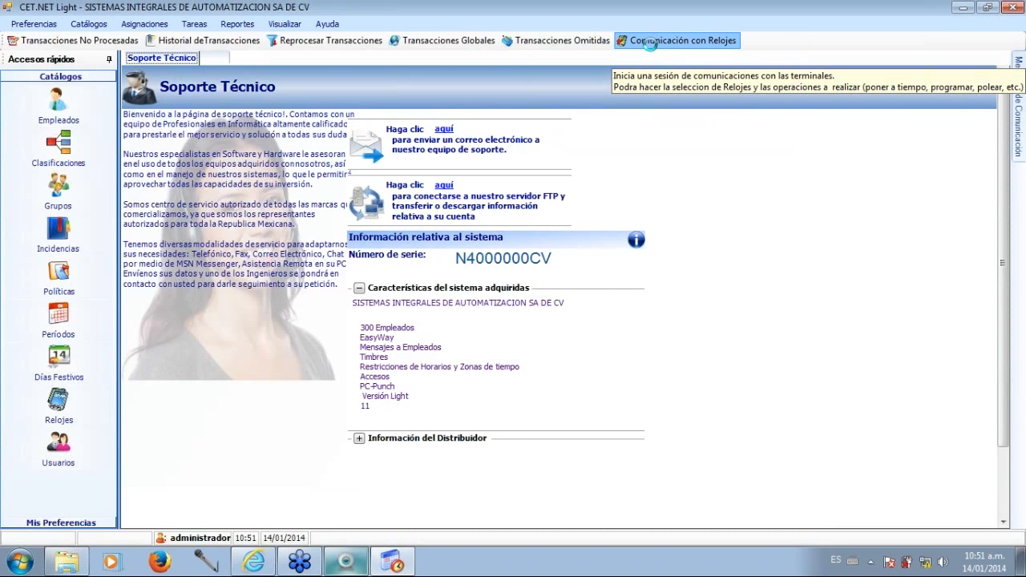
In Comunicación con Relojes, select only Poner a tiempo Reloj for NEO CONNECT PLUS and start communications.
{"action": "left_click", "coordinate": [651, 41]}
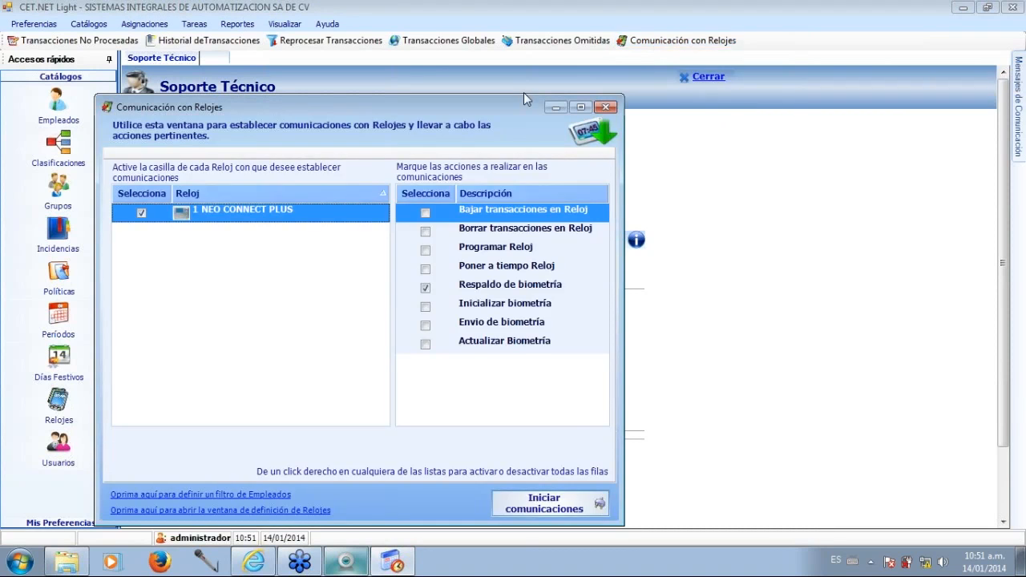
{"action": "left_click_drag", "start_coordinate": [451, 104], "coordinate": [516, 82]}
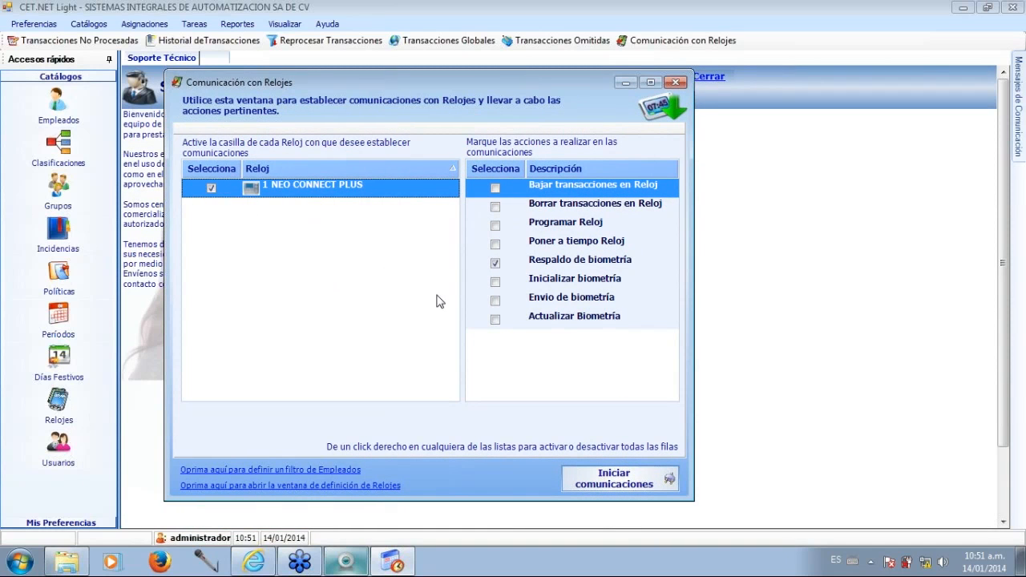
{"action": "left_click", "coordinate": [495, 262]}
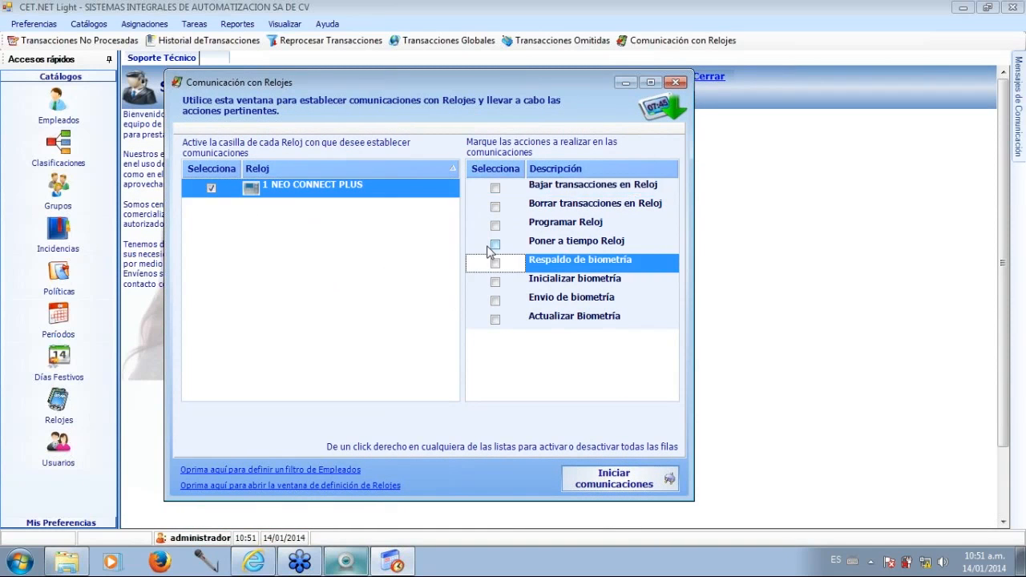
{"action": "left_click", "coordinate": [494, 243]}
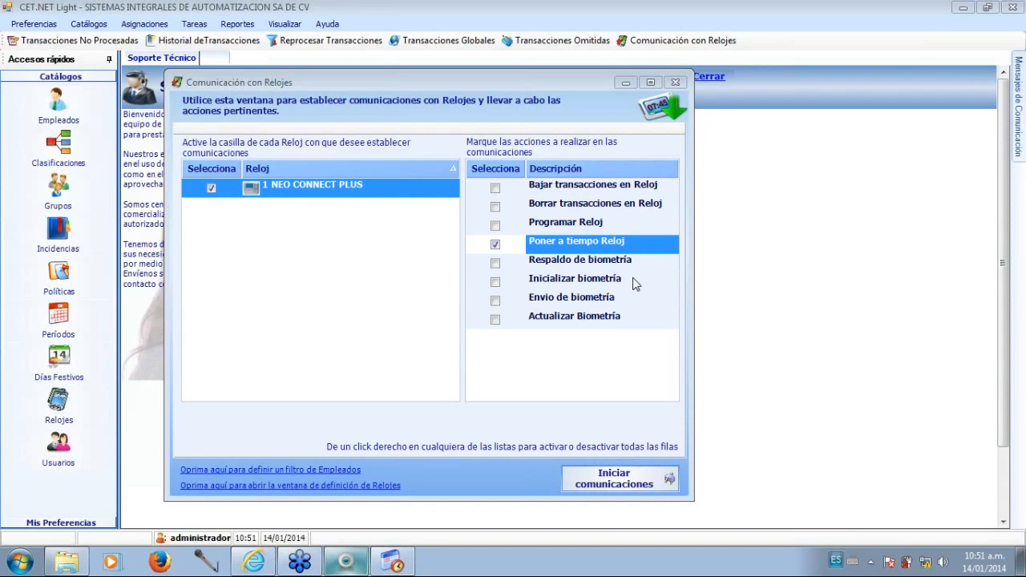
{"action": "left_click", "coordinate": [608, 473]}
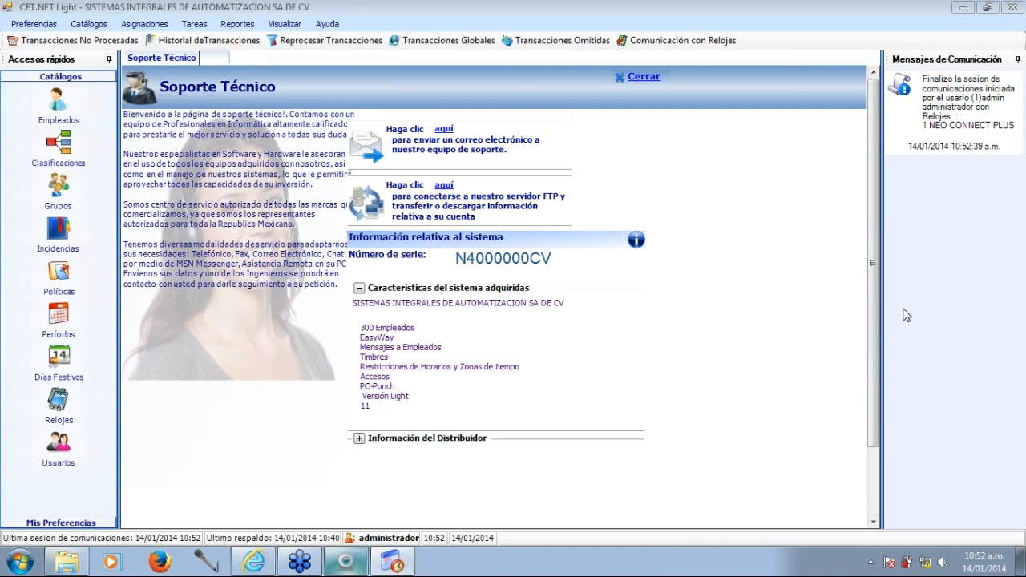
Open the Bitácora de Comunicaciones of NEO CONNECT PLUS, examine the latest session's results, and close the window.
{"action": "left_click", "coordinate": [58, 401]}
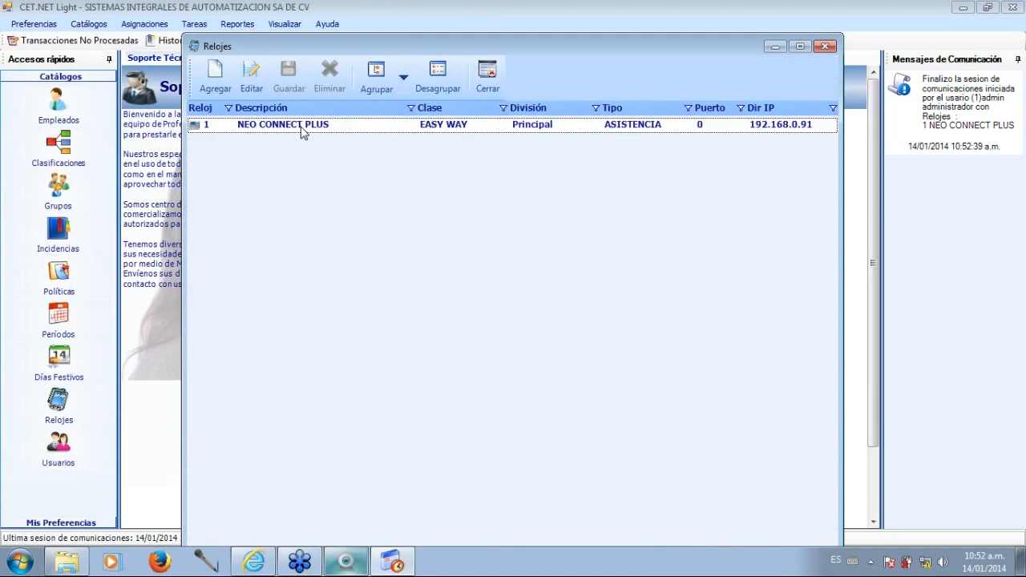
{"action": "double_click", "coordinate": [301, 131]}
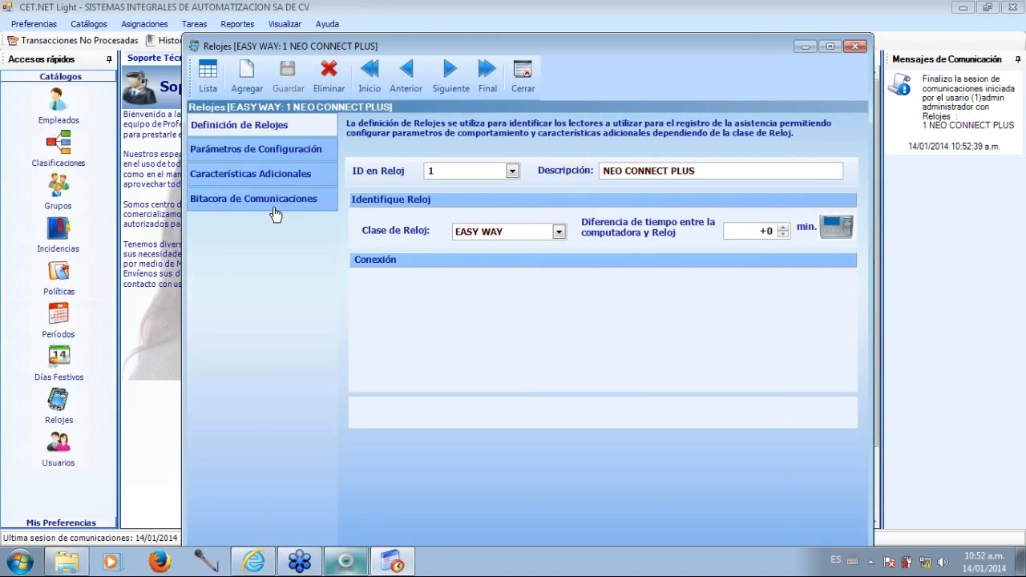
{"action": "left_click", "coordinate": [264, 202]}
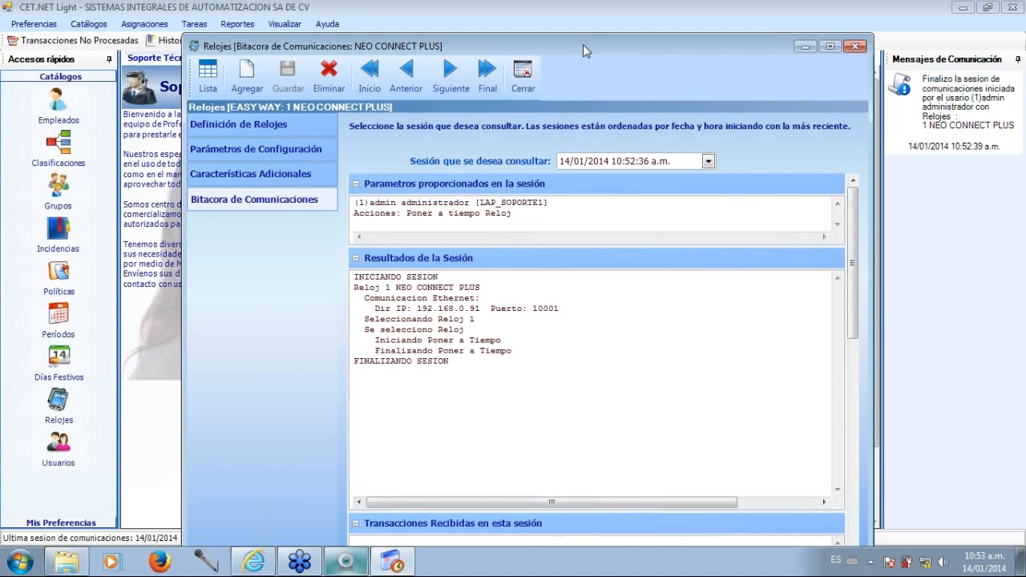
{"action": "left_click_drag", "start_coordinate": [576, 51], "coordinate": [568, 24]}
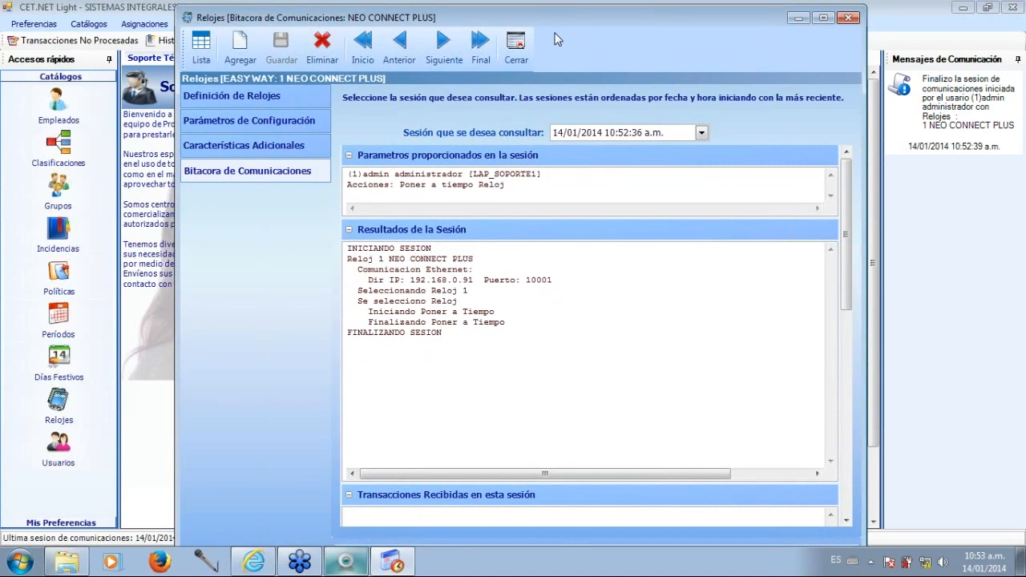
{"action": "left_click", "coordinate": [517, 49]}
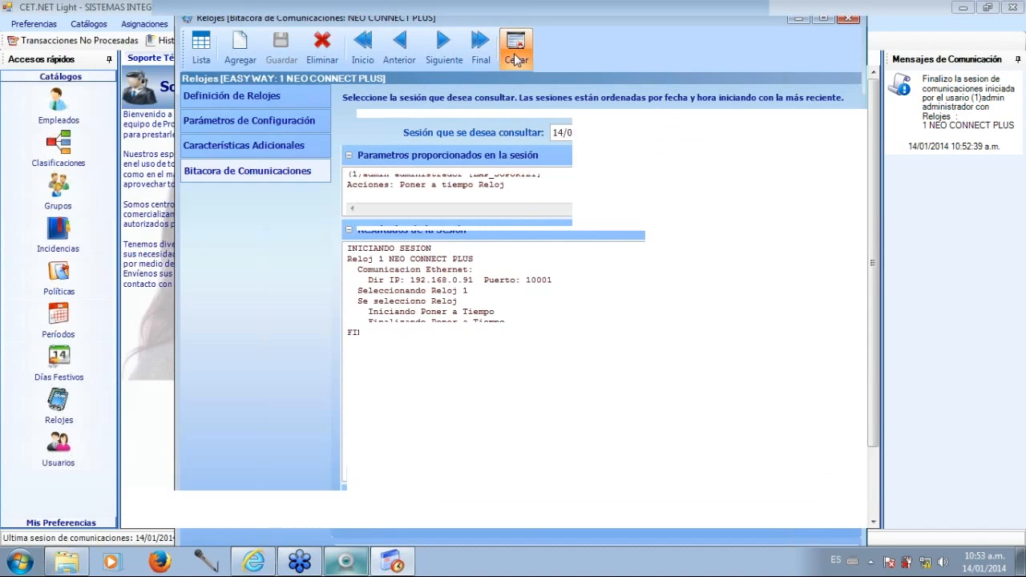